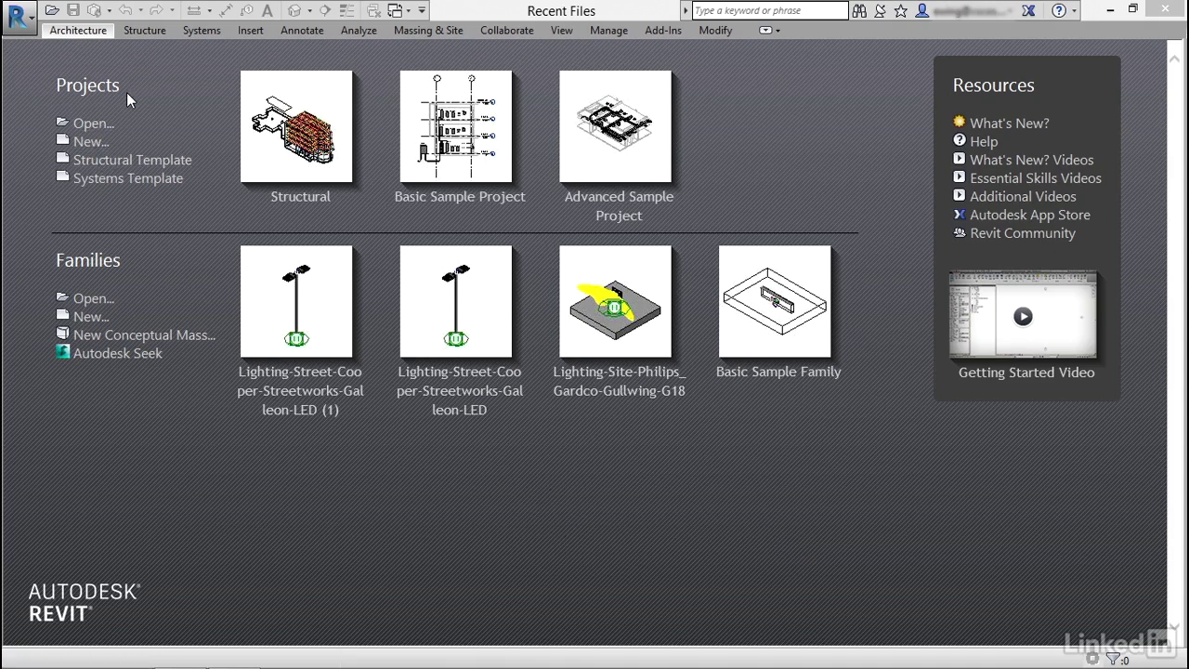
Create a new project, Project2, from the Structural Template.
left_click(90, 142)
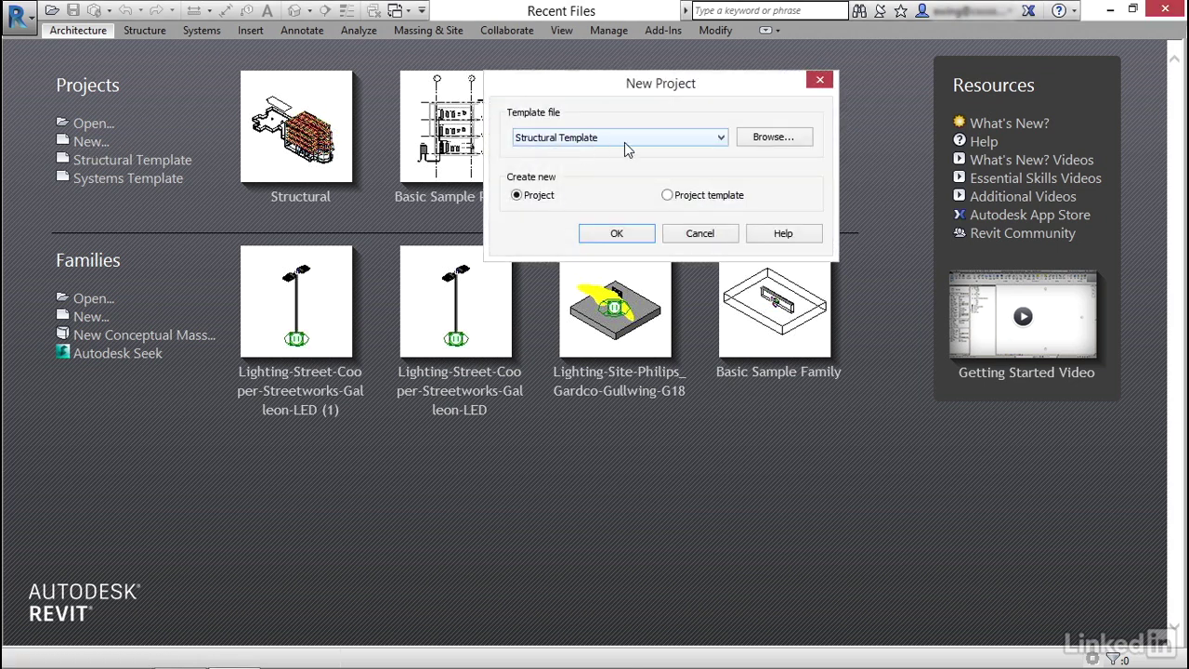
left_click(617, 232)
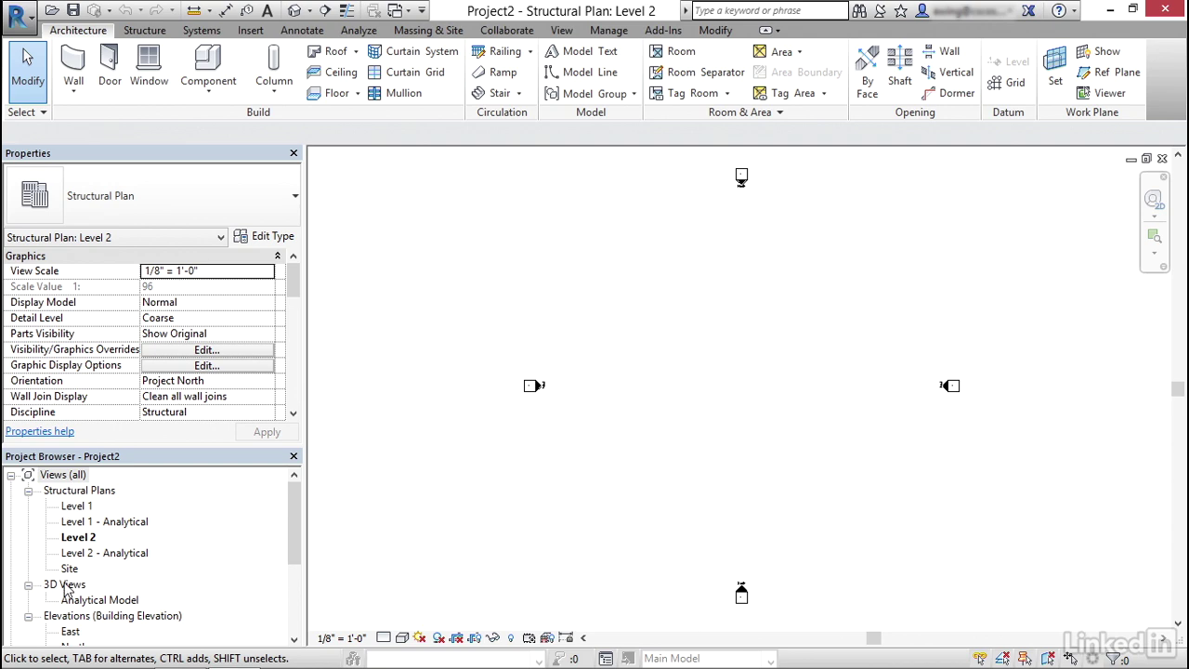
Pan and zoom the Level 2 plan to centre the South elevation marker.
middle_click_drag(775, 512, 706, 423)
scroll(699, 506, "up", 5)
scroll(697, 502, "up", 2)
mouse_move(696, 496)
middle_mouse_down()
mouse_move(717, 437)
mouse_move(749, 406)
middle_mouse_up()
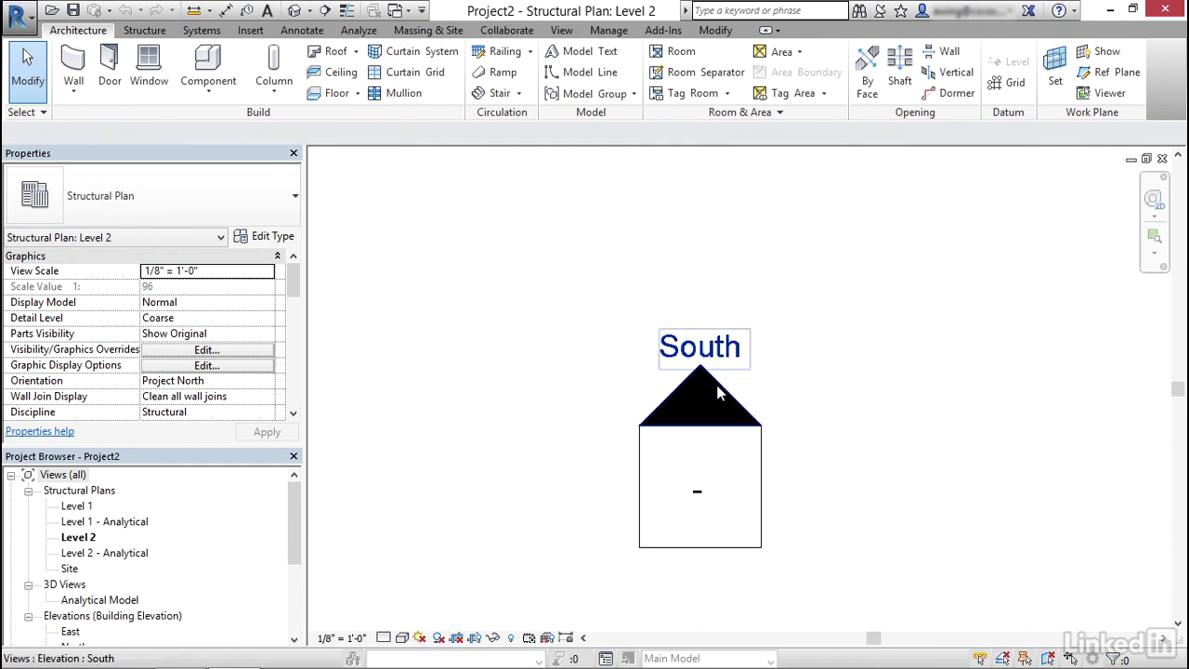
Open the South elevation and zoom in on the level heads.
double_click(717, 389)
middle_click_drag(783, 388, 640, 387)
scroll(850, 395, "up", 3)
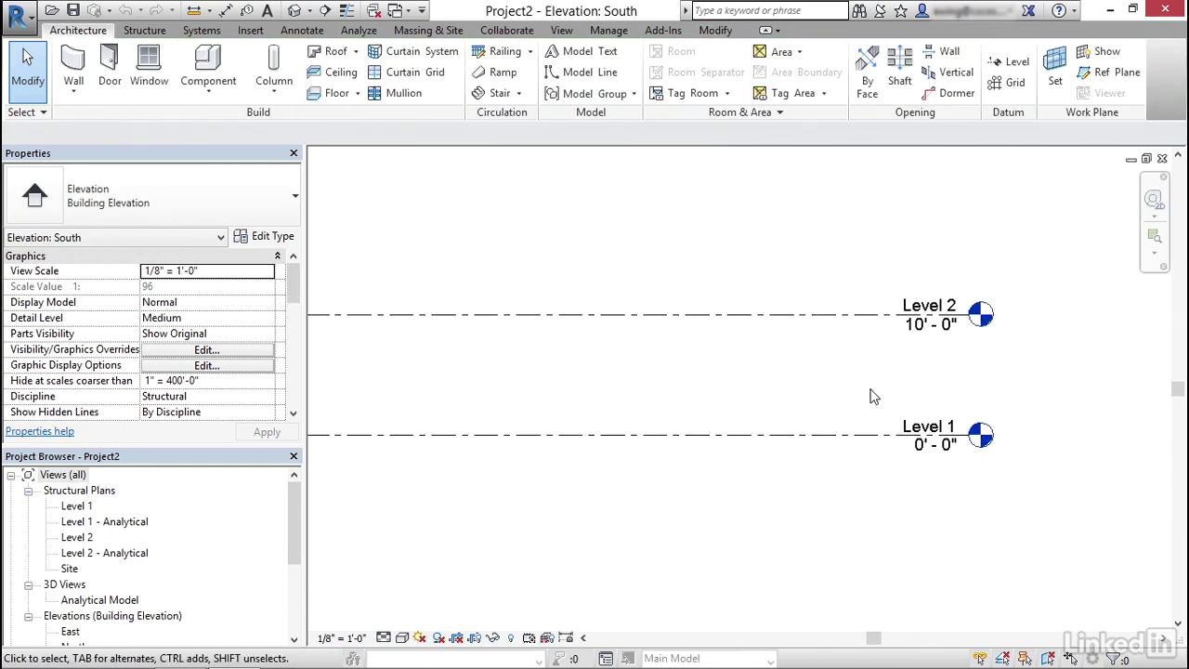
middle_click_drag(937, 390, 849, 393)
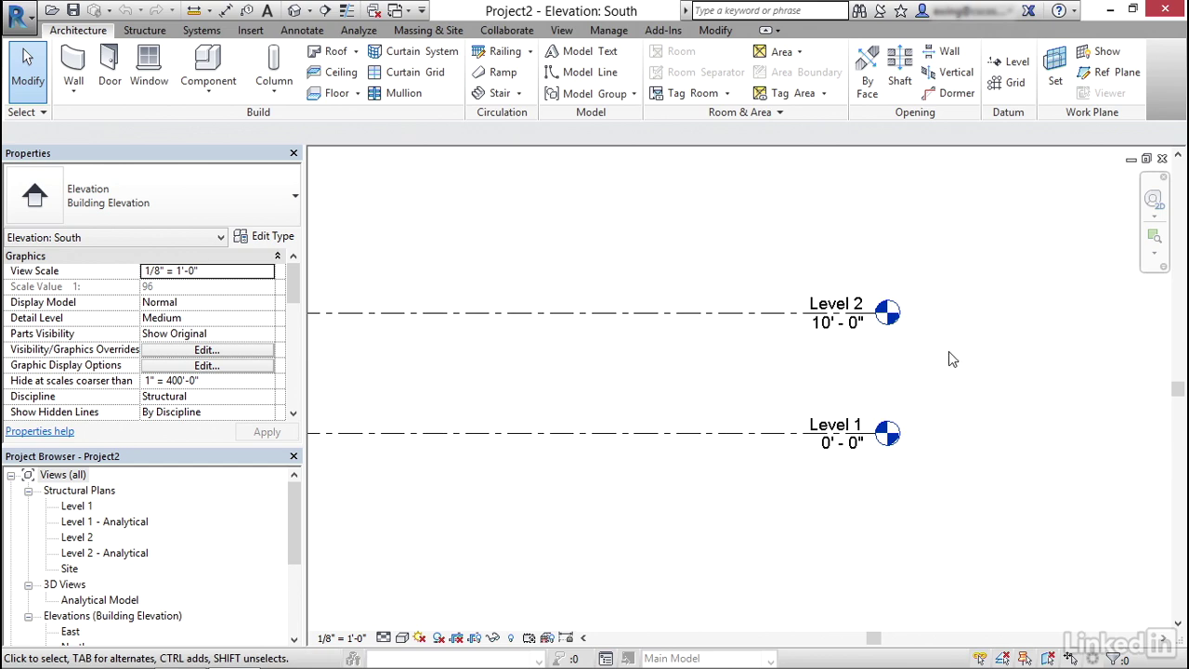
Select Level 2, toggle its Hide Bubble checkbox and end alignment lock, then reselect it.
left_click(753, 313)
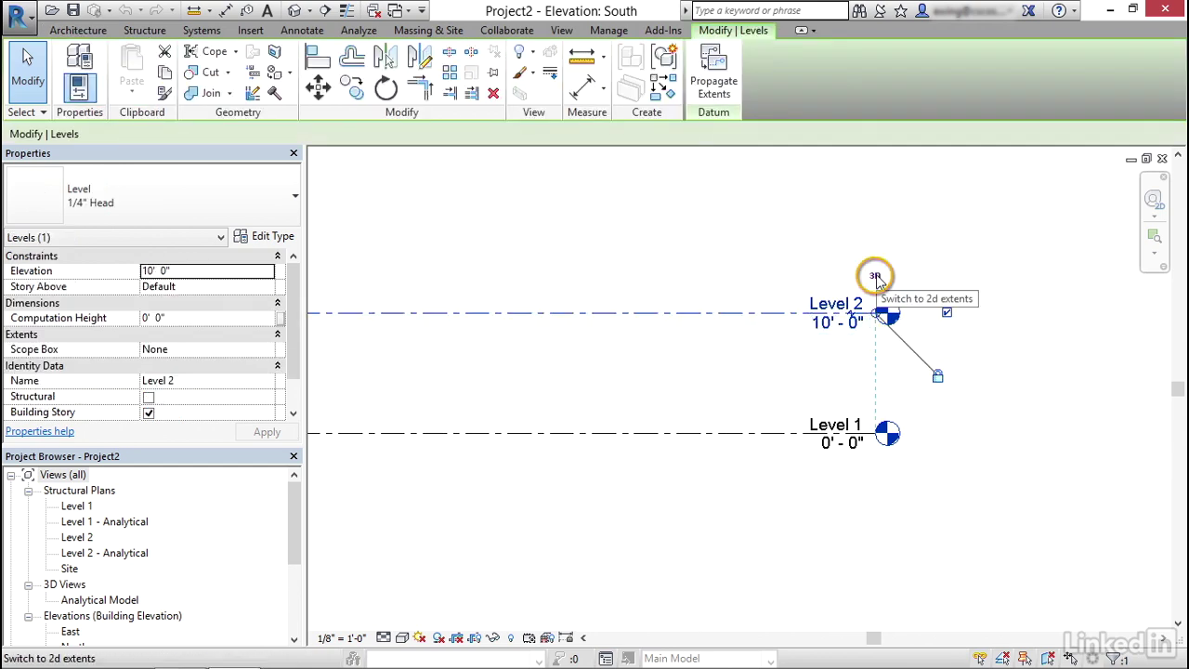
left_click(947, 313)
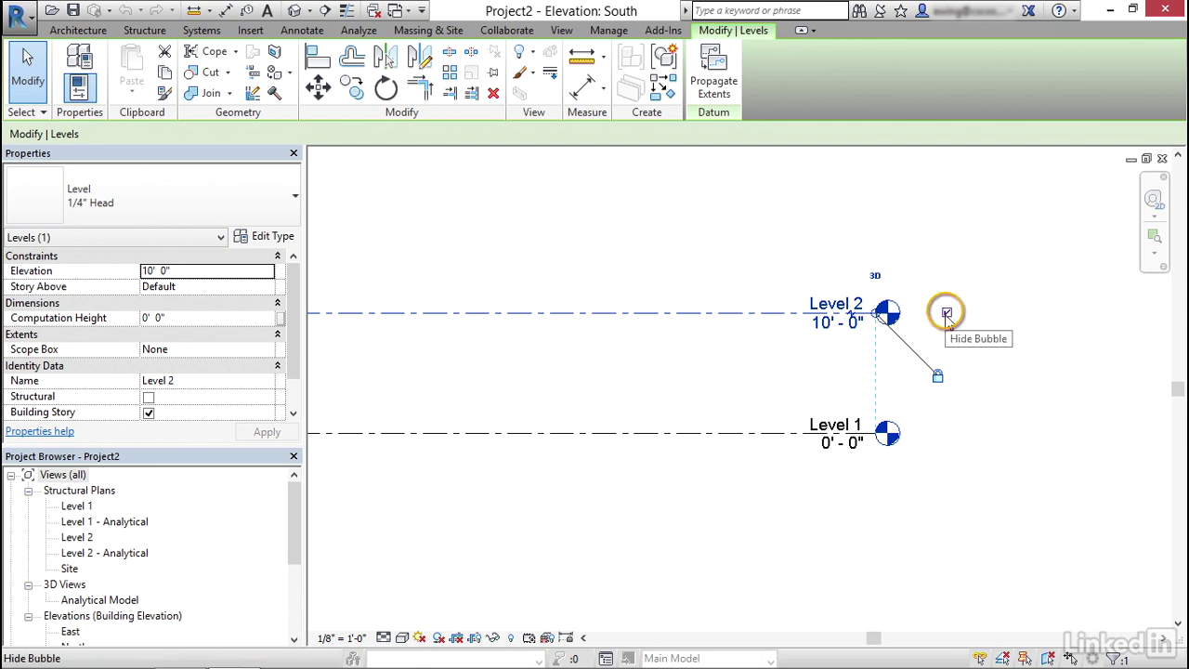
left_click(947, 313)
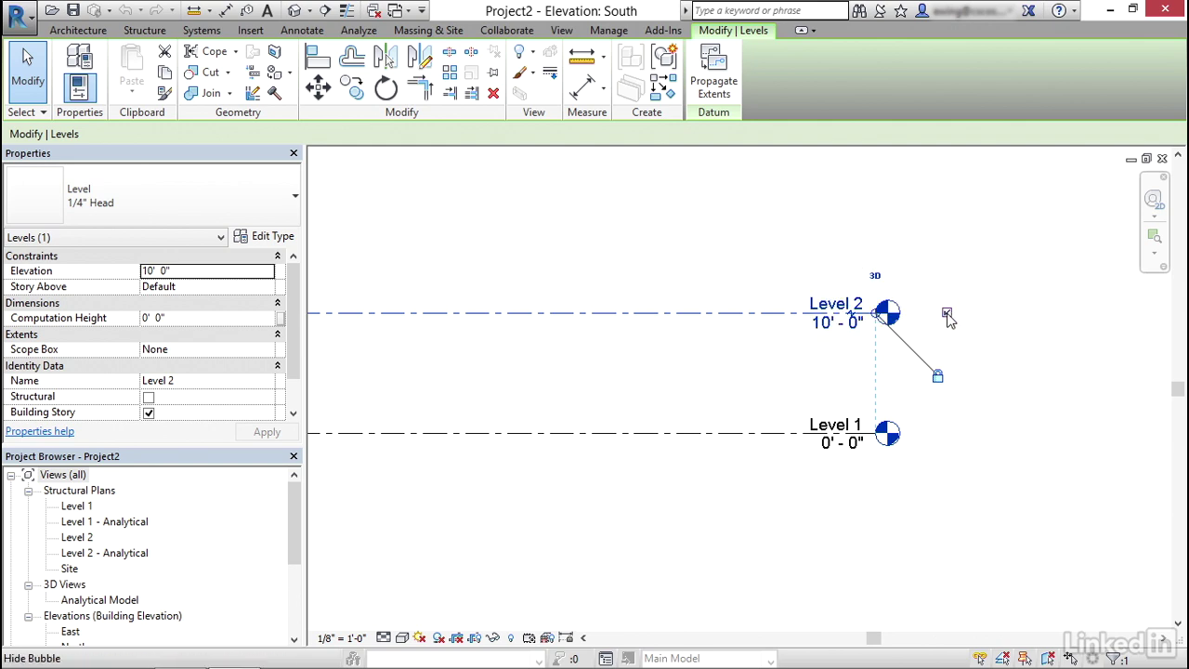
left_click(937, 377)
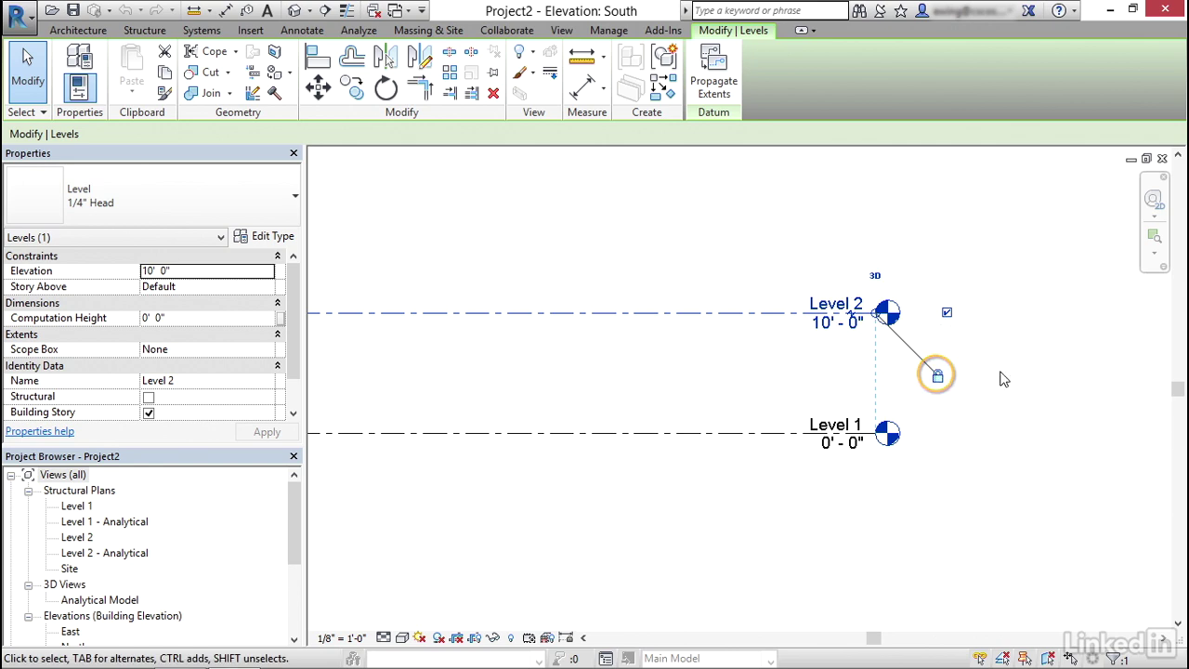
left_click(1014, 385)
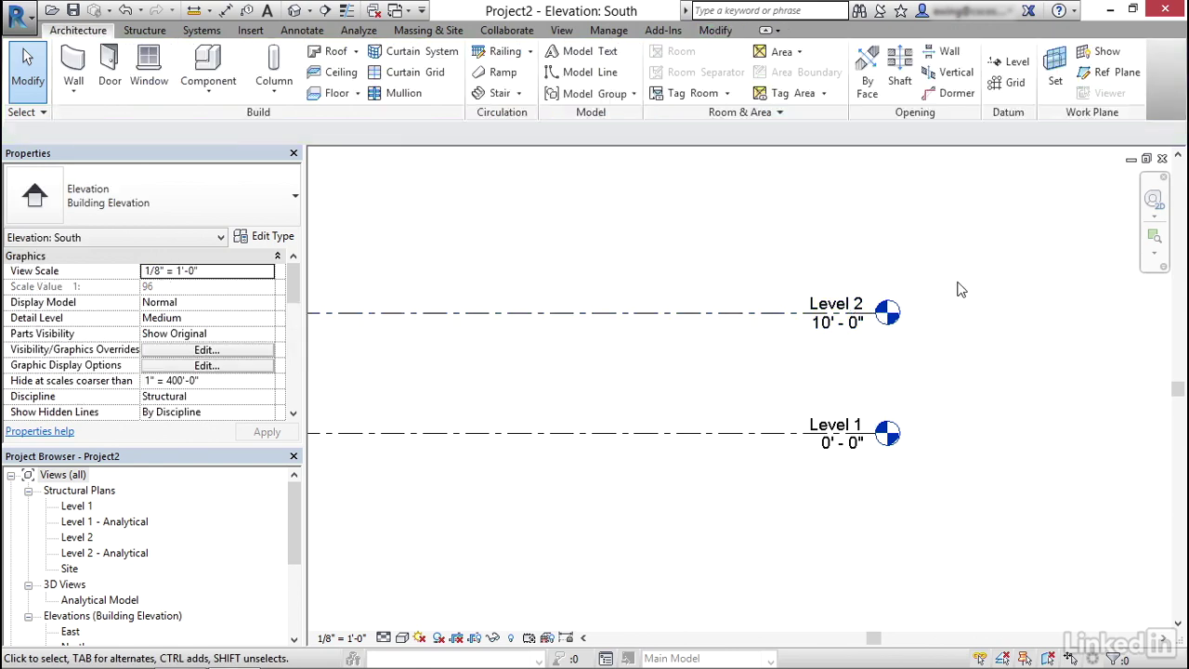
left_click(727, 312)
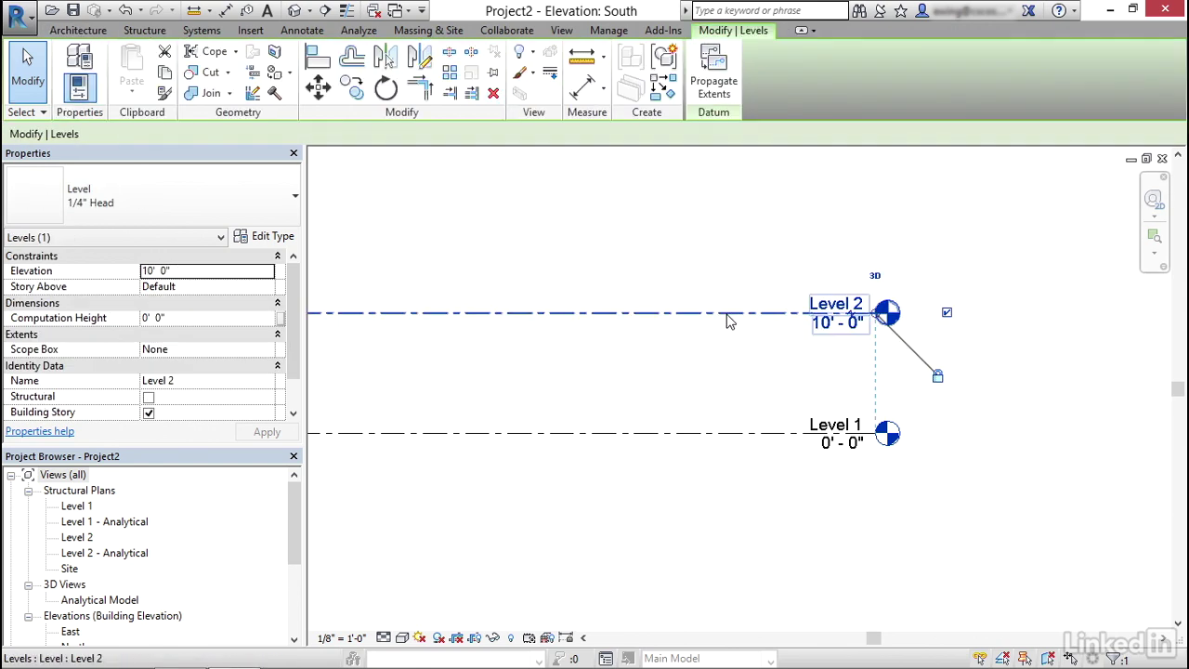
Change Level 2's elevation to 12' 0" and drag the aligned level ends shorter.
left_click(838, 327)
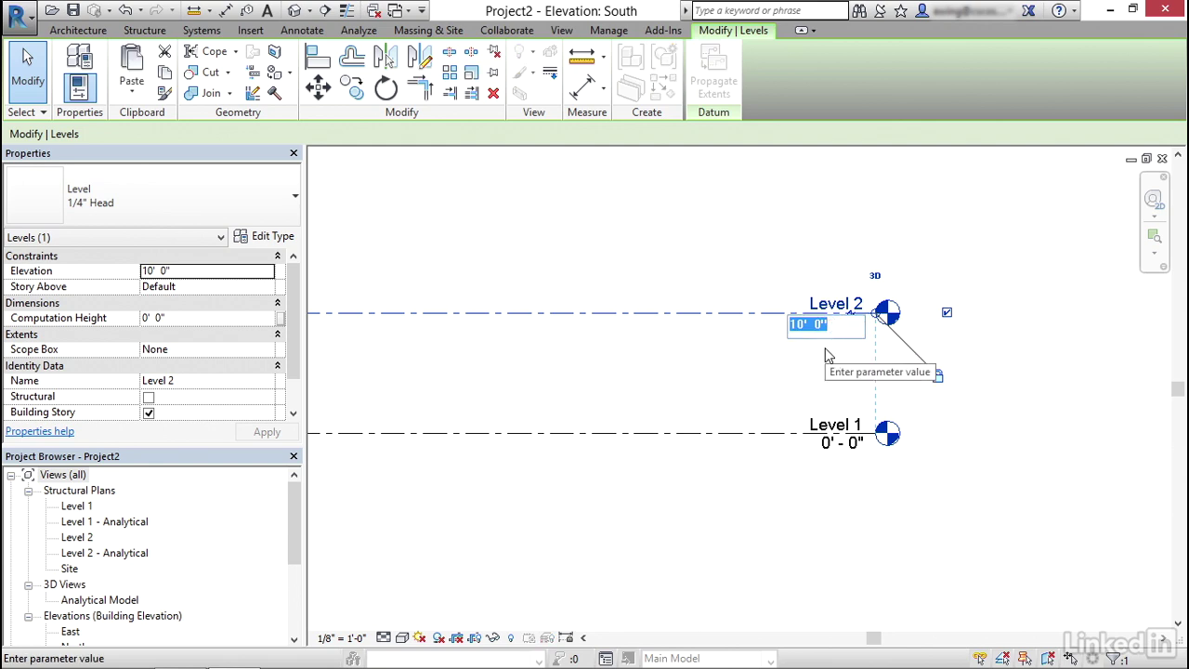
left_click(801, 327)
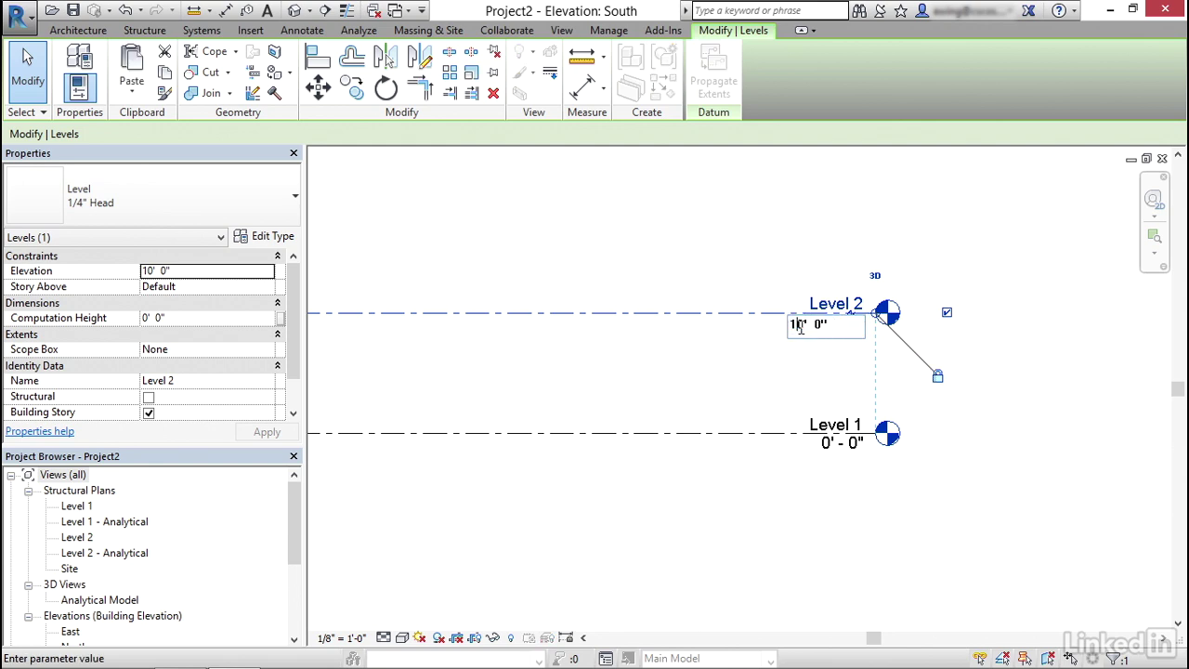
type("2")
key("Return")
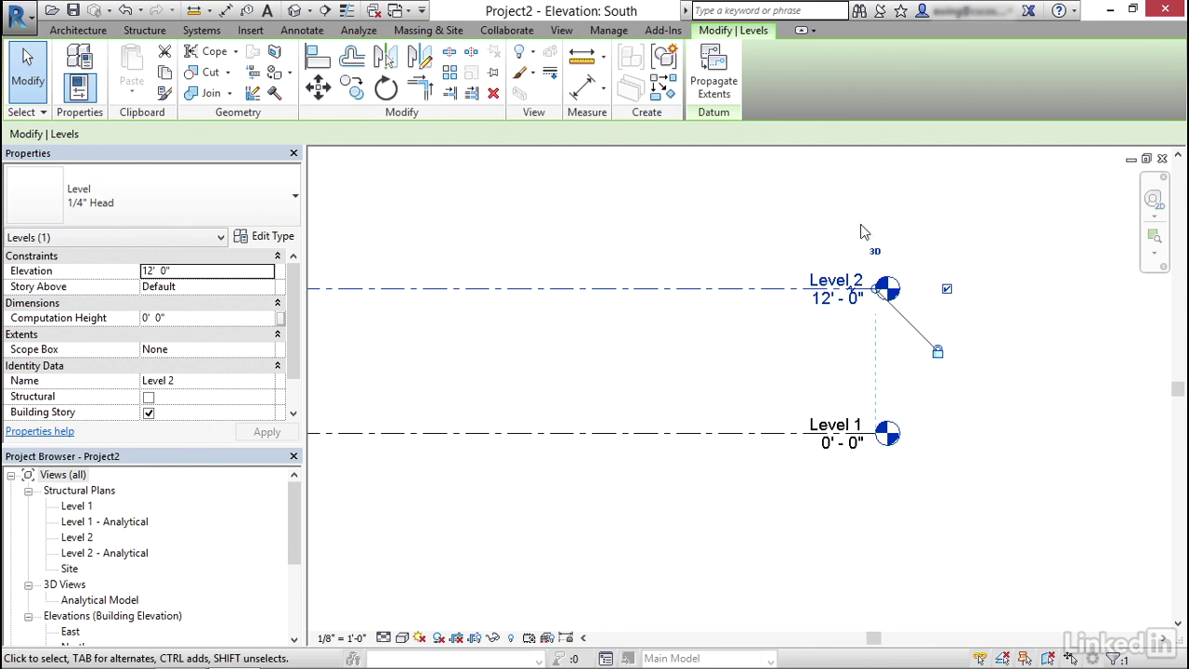
middle_click_drag(799, 364, 775, 340)
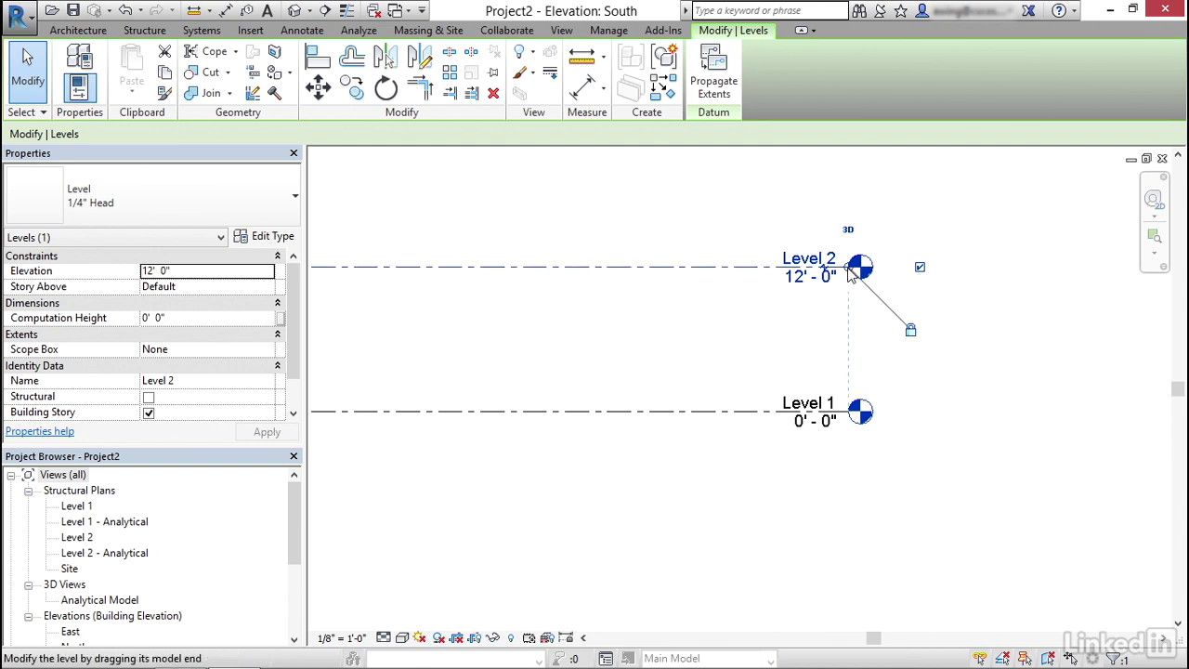
left_click_drag(851, 269, 708, 267, "ctrl")
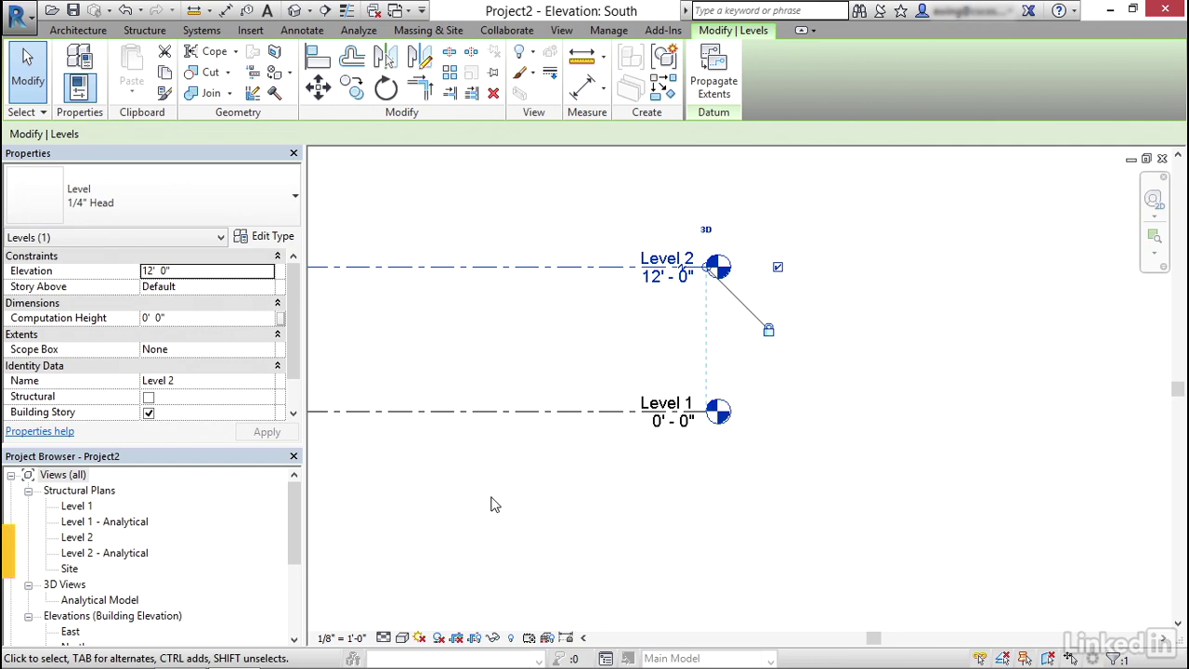
Return to the Level 2 plan and open the North elevation.
middle_click_drag(494, 502, 596, 484)
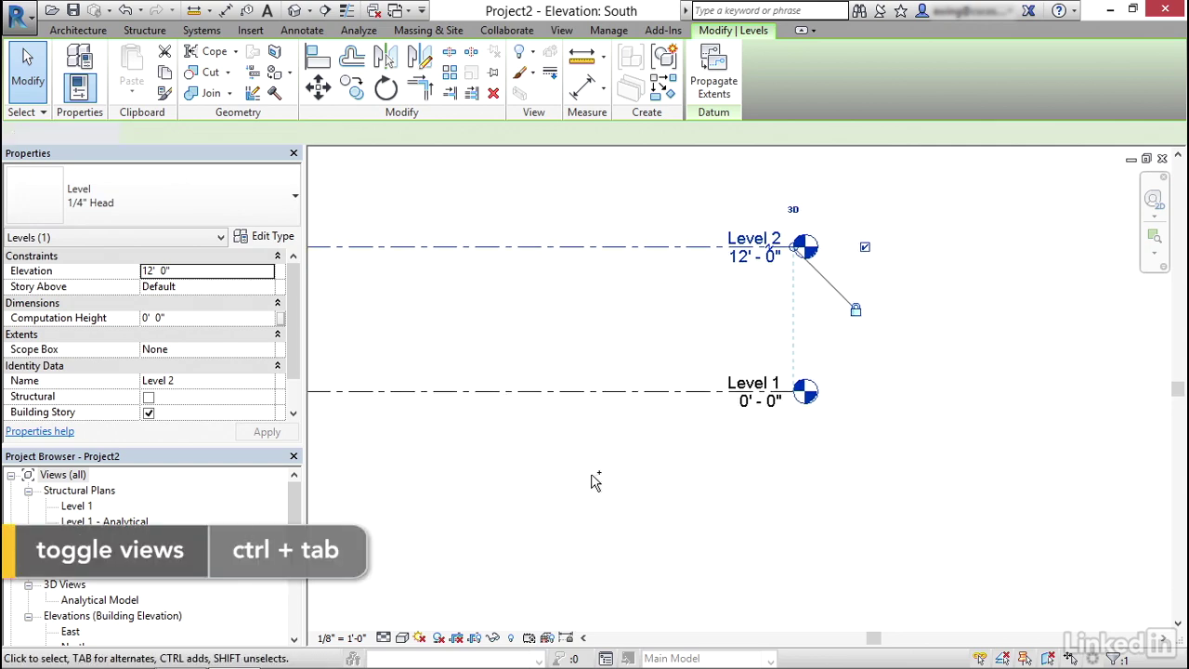
key("ctrl+Tab")
scroll(597, 413, "down", 3)
scroll(597, 415, "down", 2)
middle_click_drag(603, 411, 625, 373)
scroll(625, 306, "up", 2)
scroll(623, 327, "up", 1)
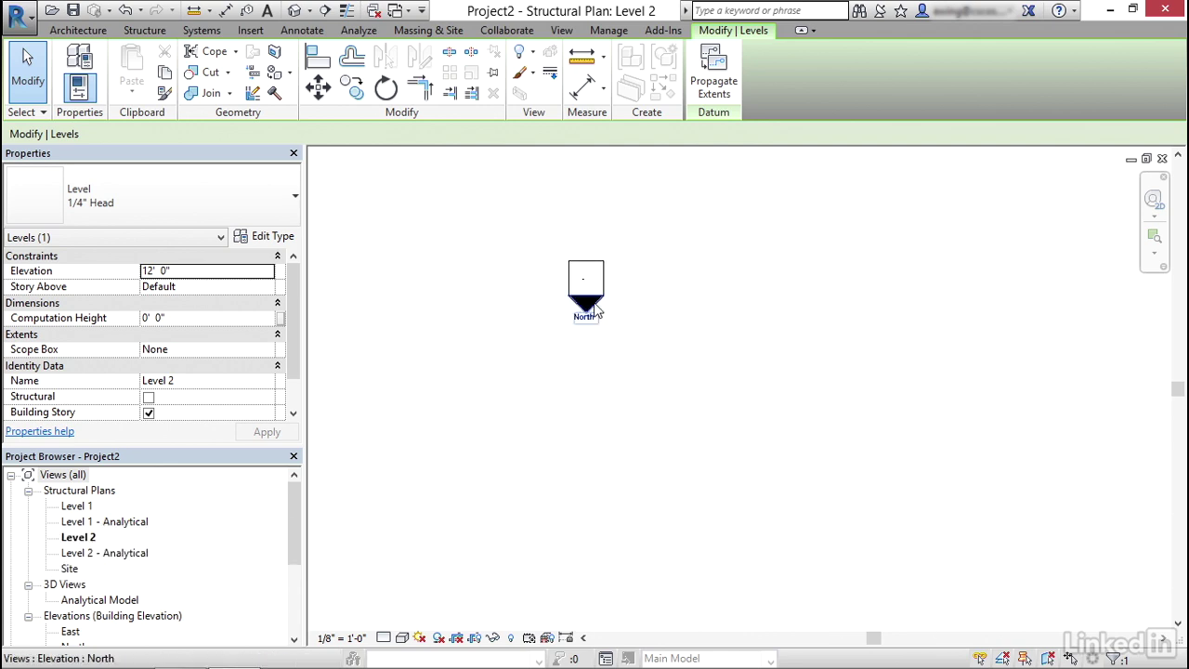
double_click(595, 306)
Switch Level 2 to 2D extents and pull its end and bubble leftward.
scroll(856, 382, "up", 2)
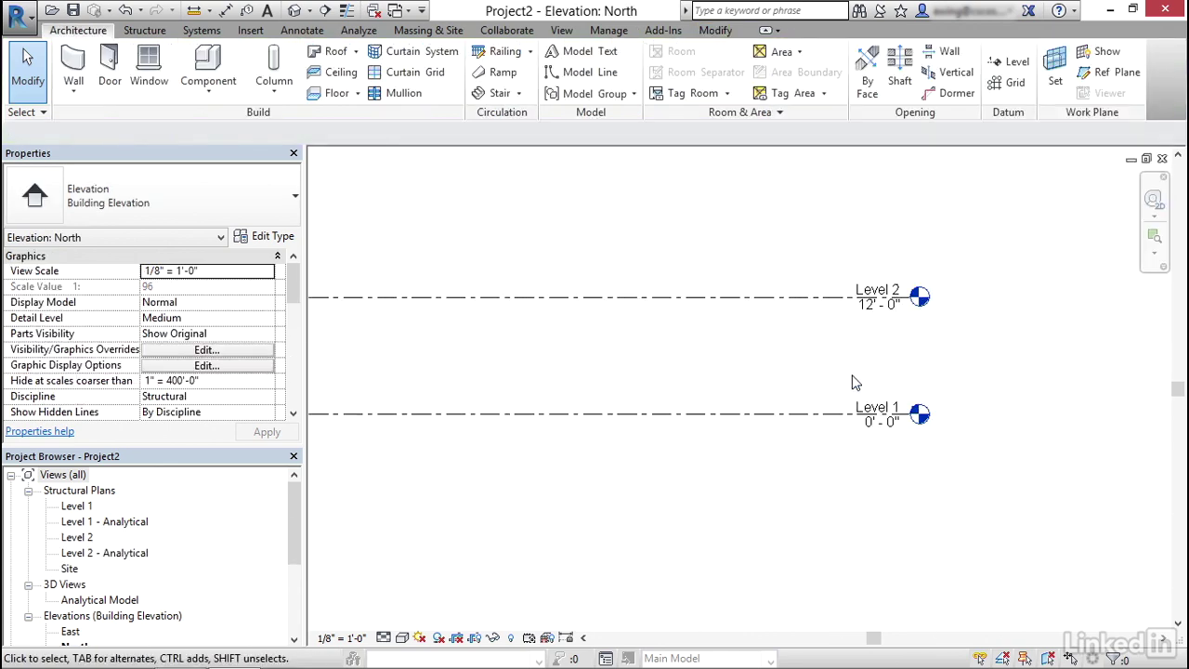
left_click(833, 300)
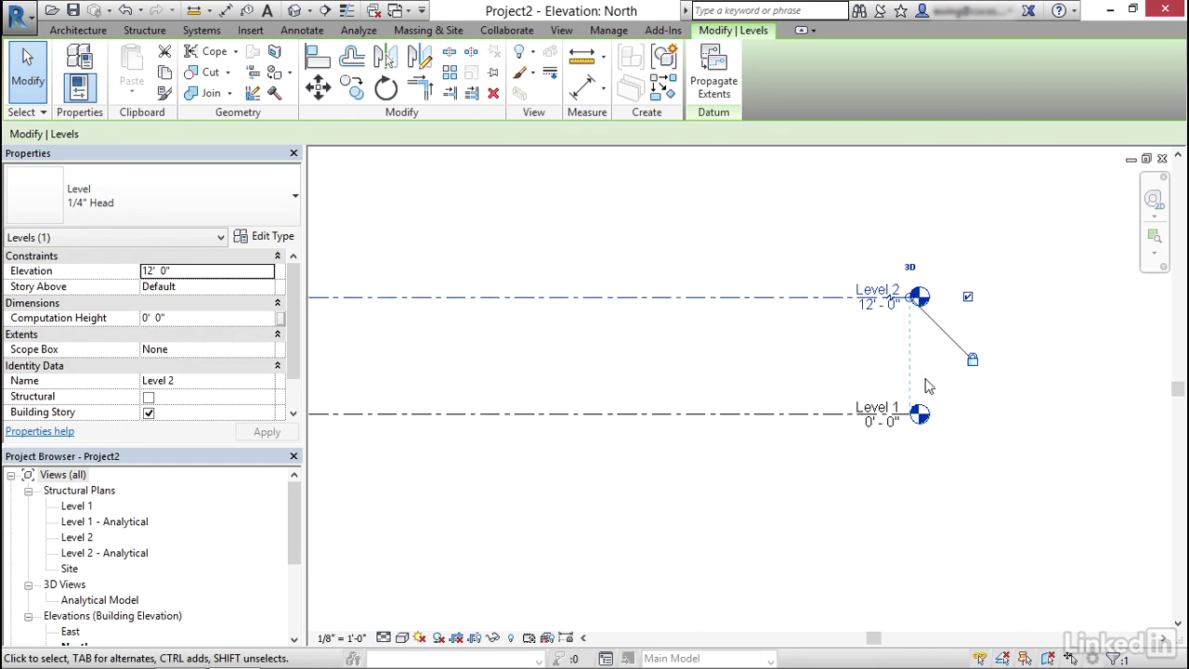
middle_click_drag(926, 388, 898, 388)
left_click(880, 270)
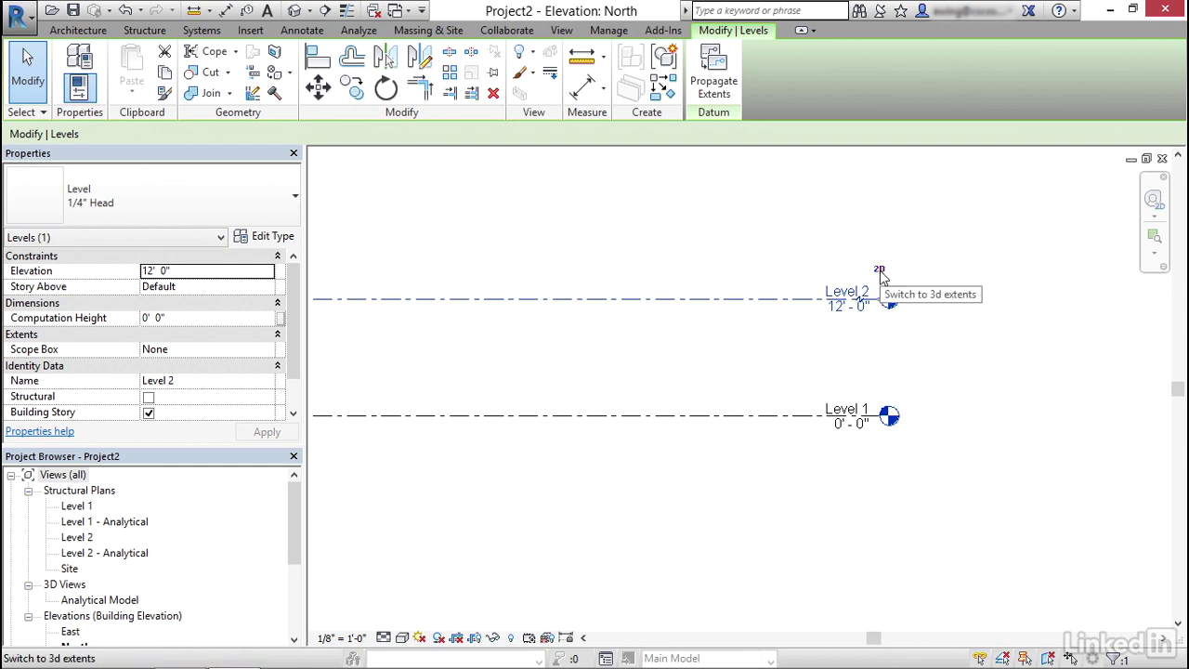
left_click_drag(886, 300, 554, 300)
left_click(623, 360)
middle_click_drag(651, 366, 730, 335)
Go back to the Level 2 plan and open the South elevation.
key("ctrl+Tab")
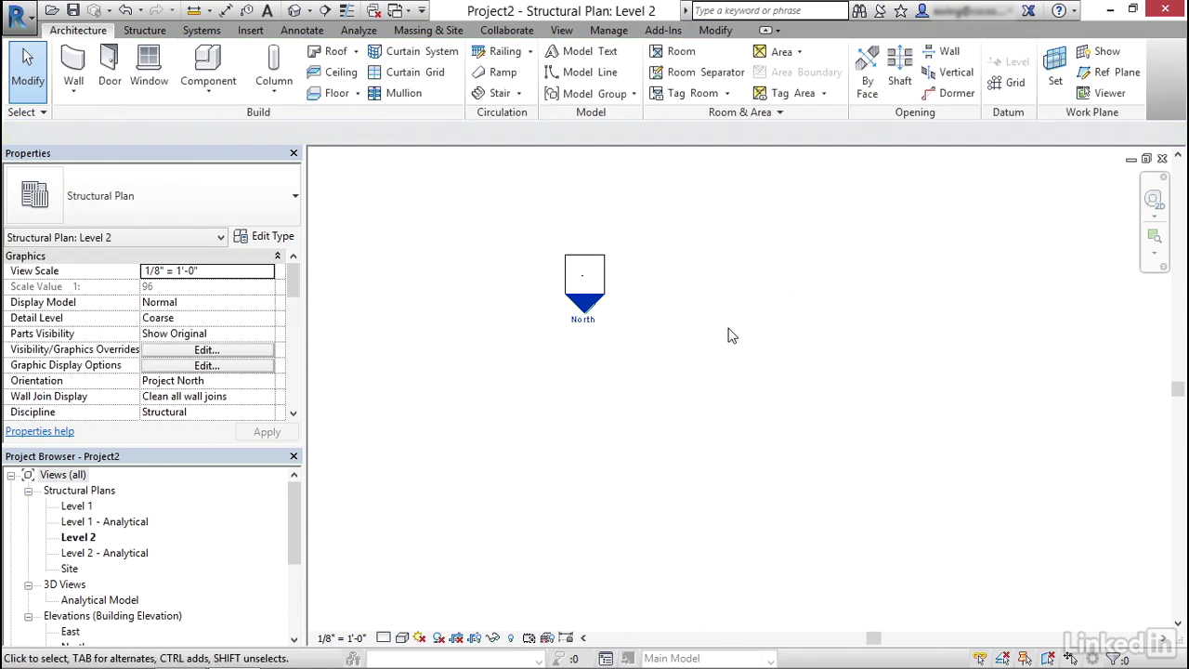
scroll(737, 361, "down", 5)
scroll(767, 386, "up", 4)
double_click(703, 470)
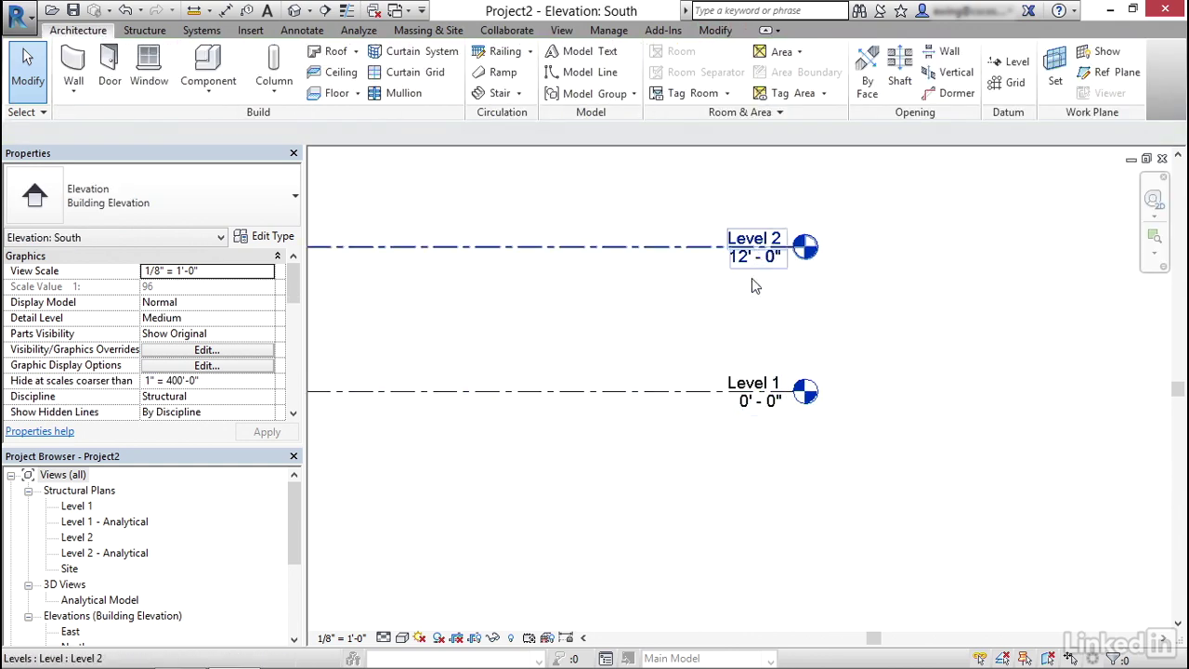
Select Level 2 in the South elevation, toggle its 2D extents, then deselect.
middle_click_drag(650, 337, 734, 377)
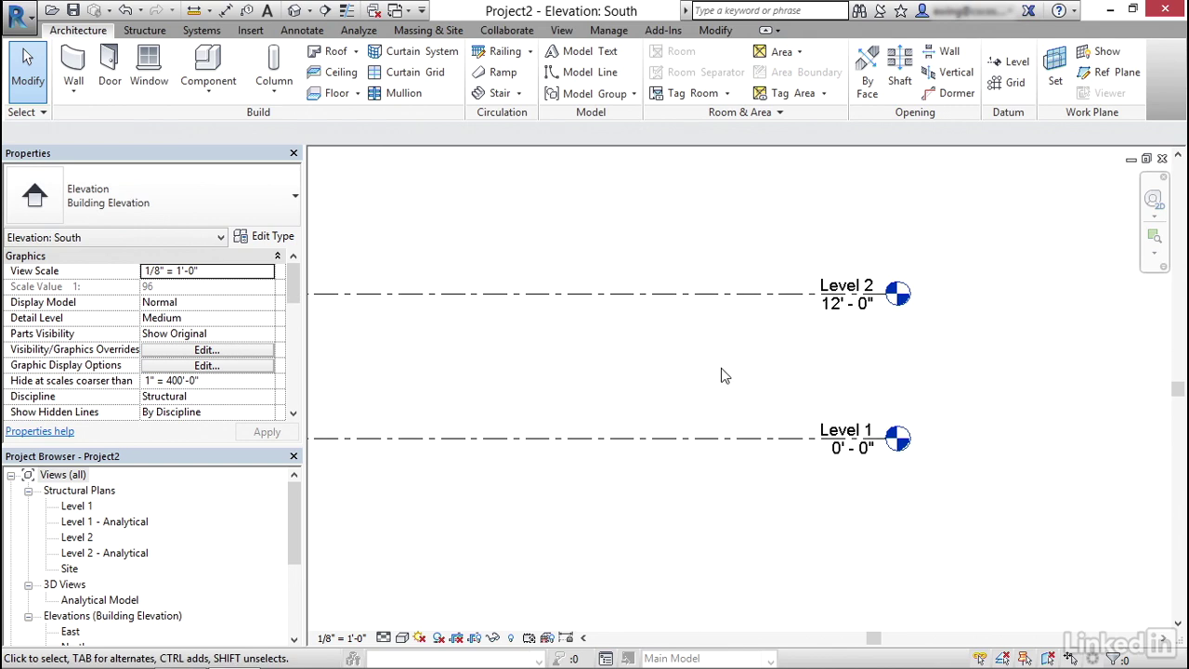
left_click(712, 292)
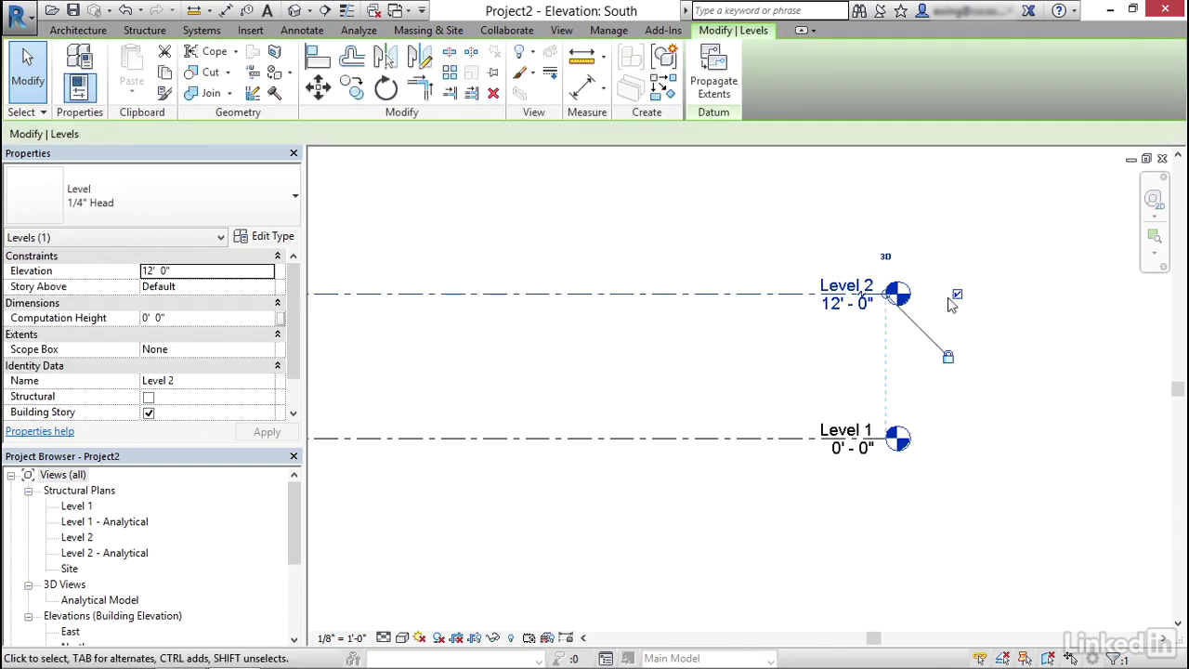
left_click(885, 258)
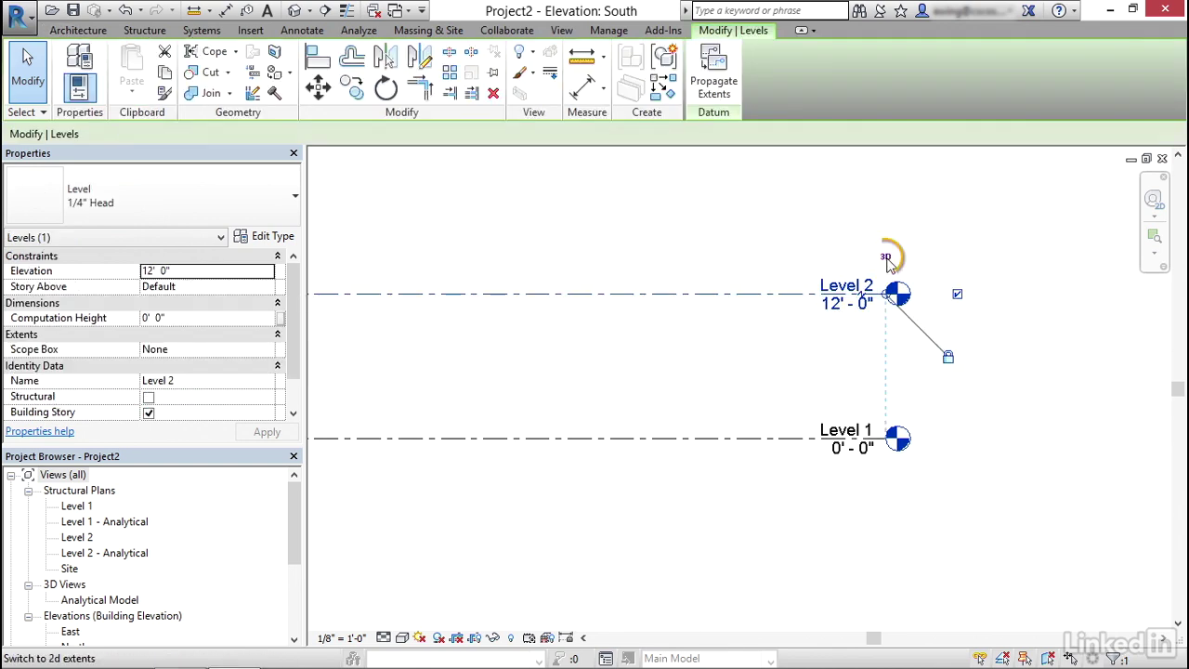
key("Escape")
scroll(835, 363, "down", 2)
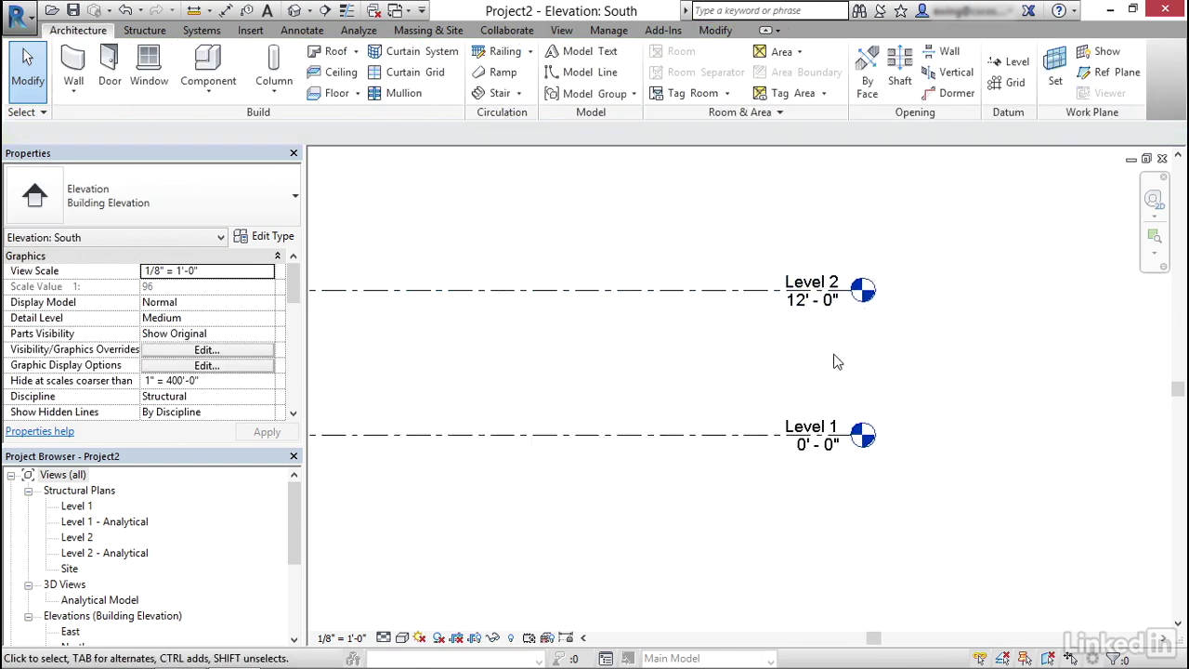
scroll(833, 364, "down", 1)
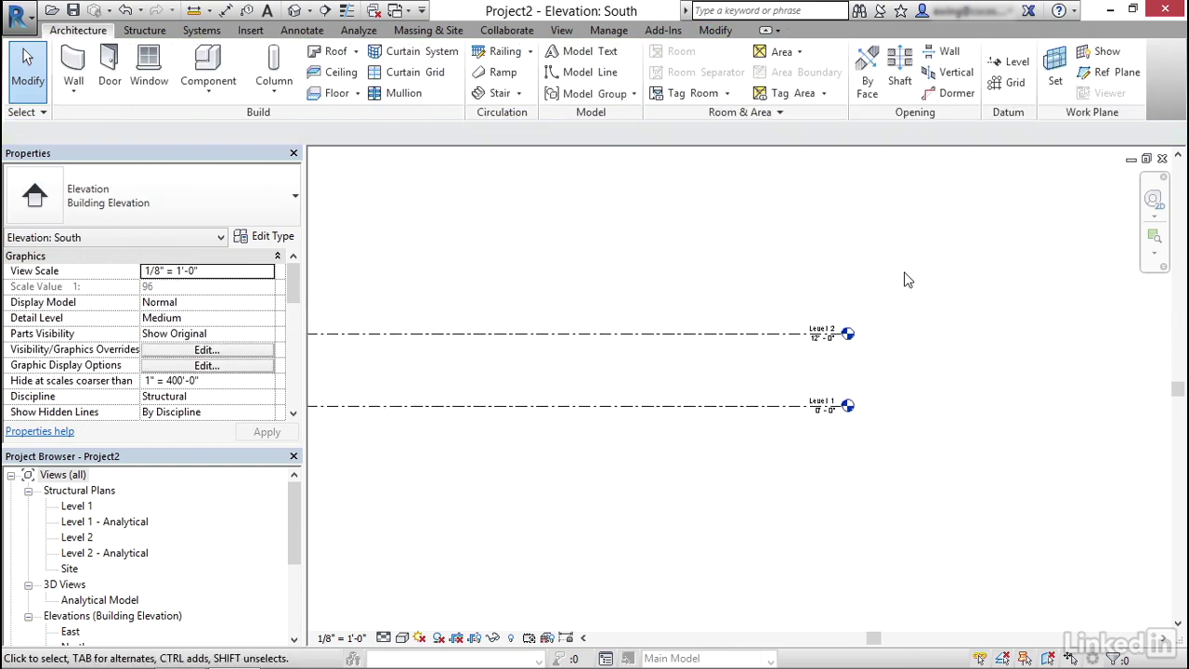
Review Level 2's shortcut menu, dismiss it, and switch to the Structure tab.
left_click(777, 335)
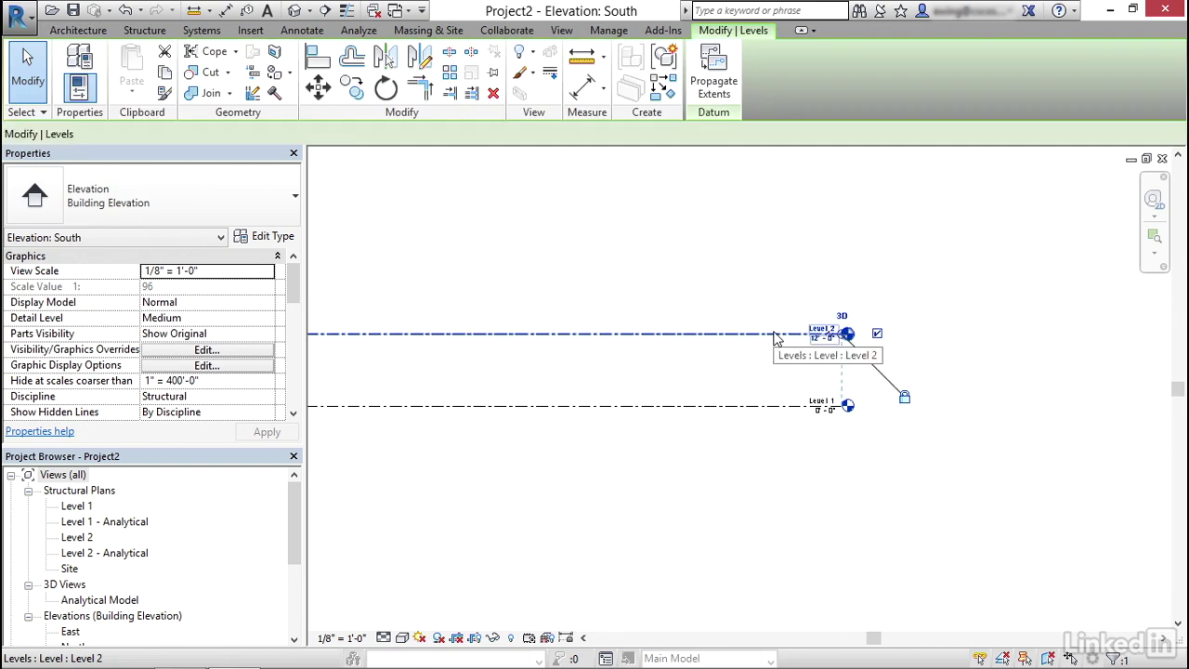
right_click(777, 338)
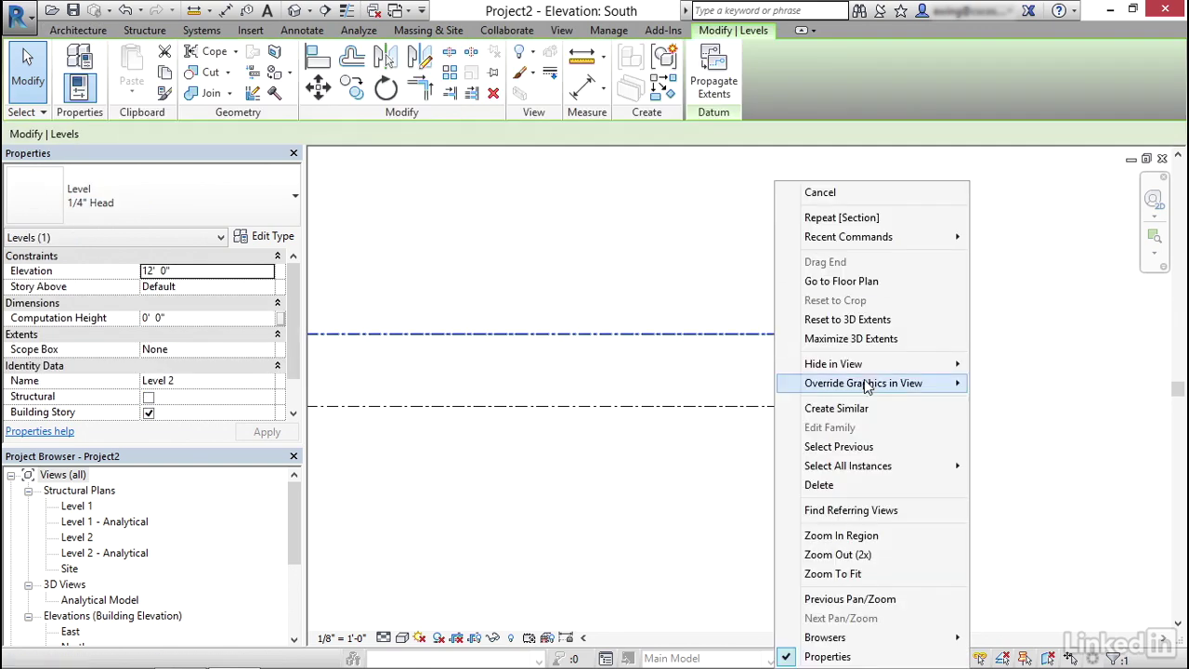
left_click(1036, 251)
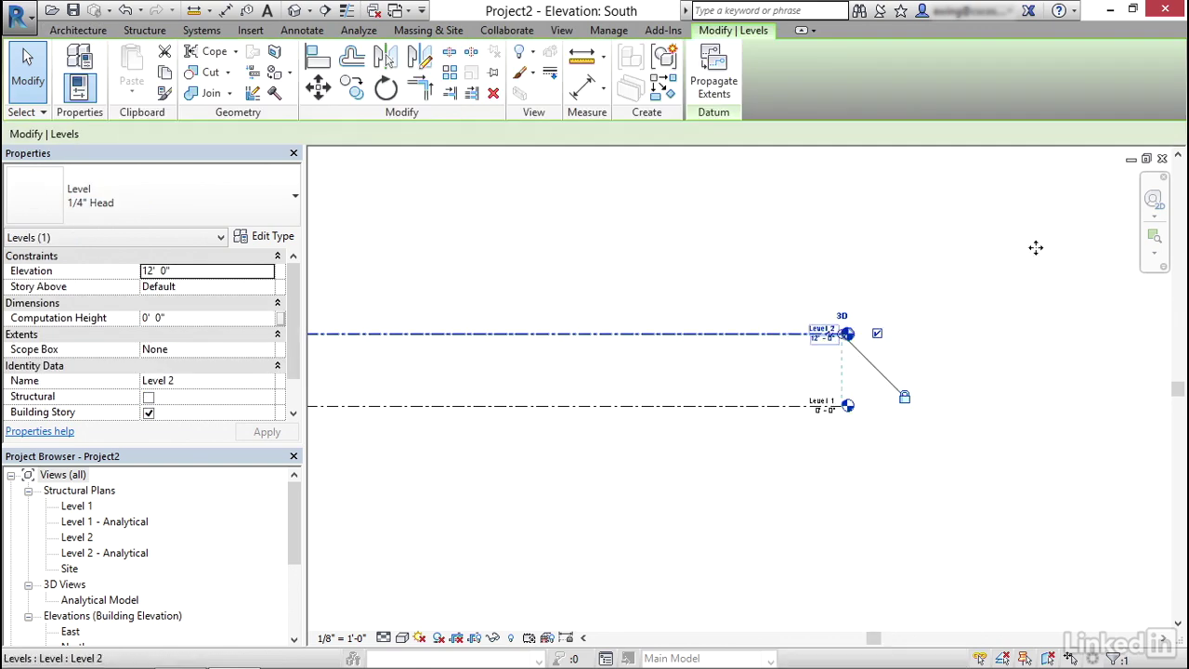
left_click(941, 239)
left_click(145, 30)
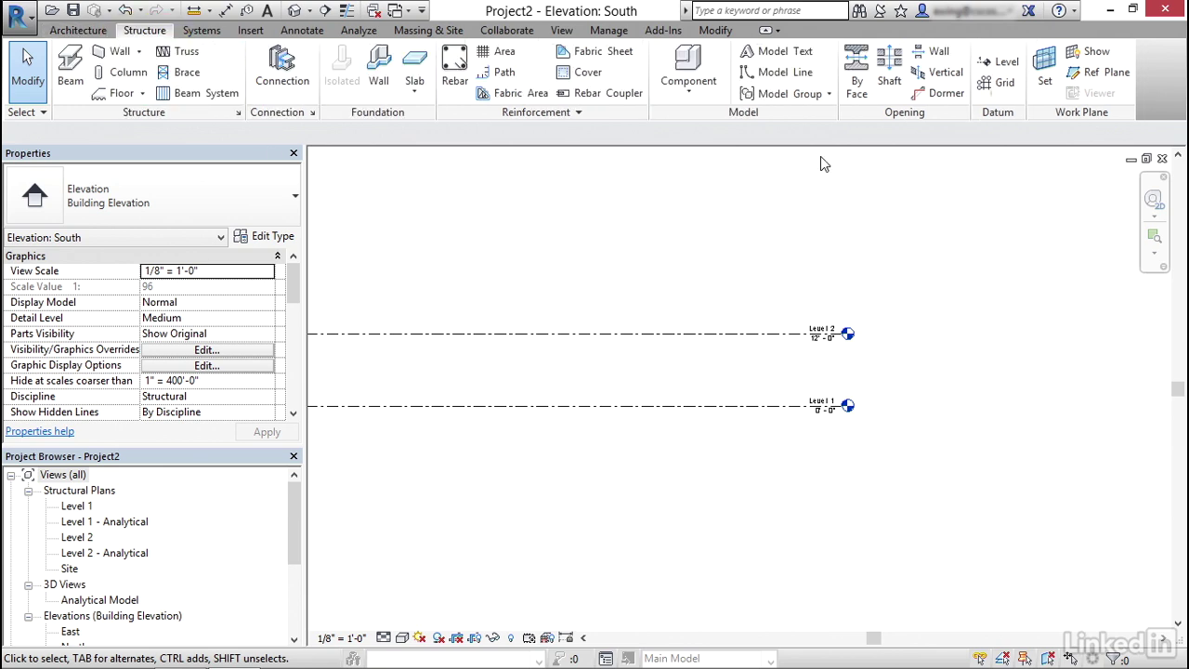
Start the Level tool using Pick Lines with a 12' offset.
left_click(999, 65)
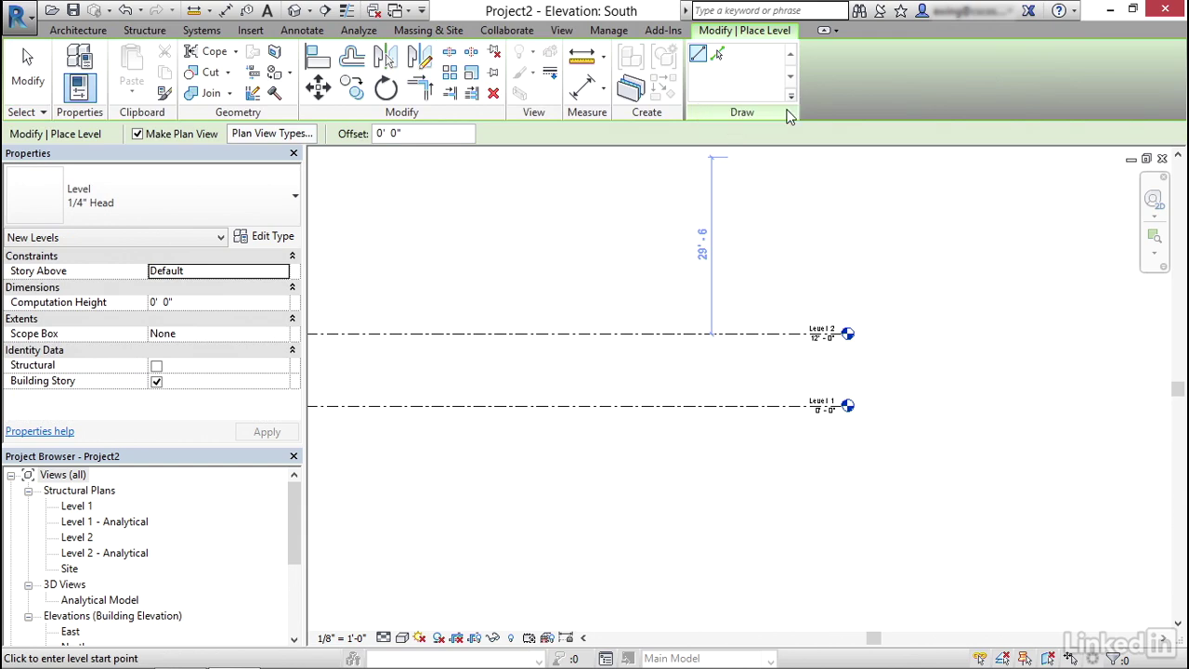
left_click(721, 56)
double_click(391, 133)
type("12")
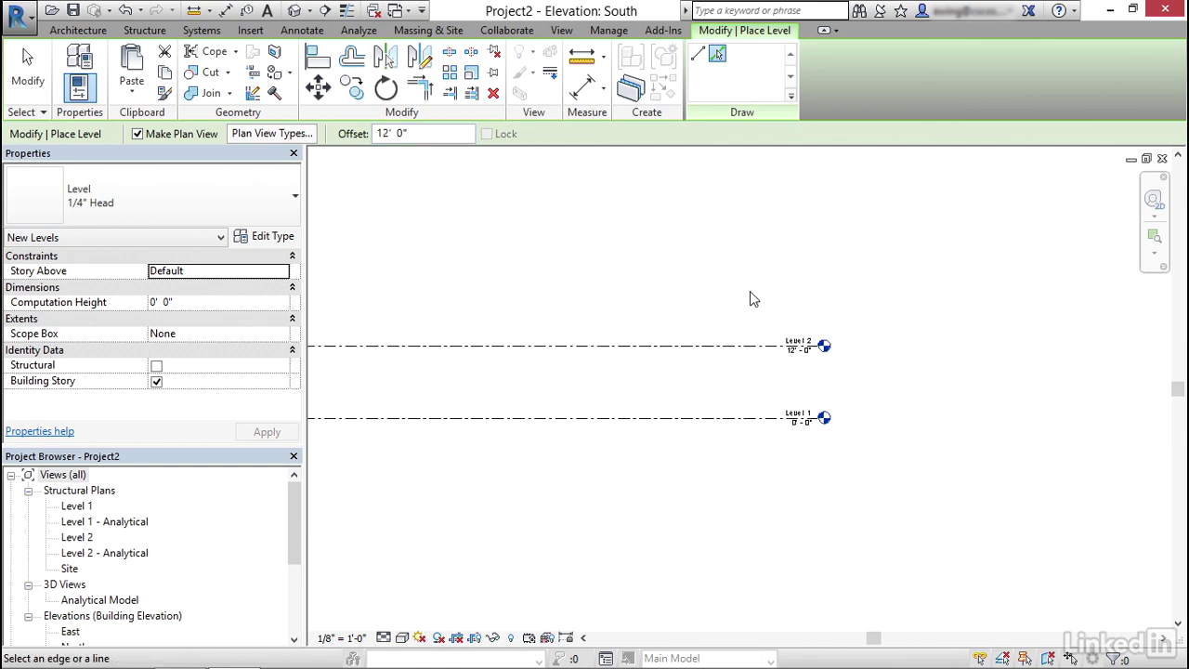
Pick Levels 2 through 5 to add Levels 3–6 at 24', 36', 48' and 60'.
left_click(755, 347)
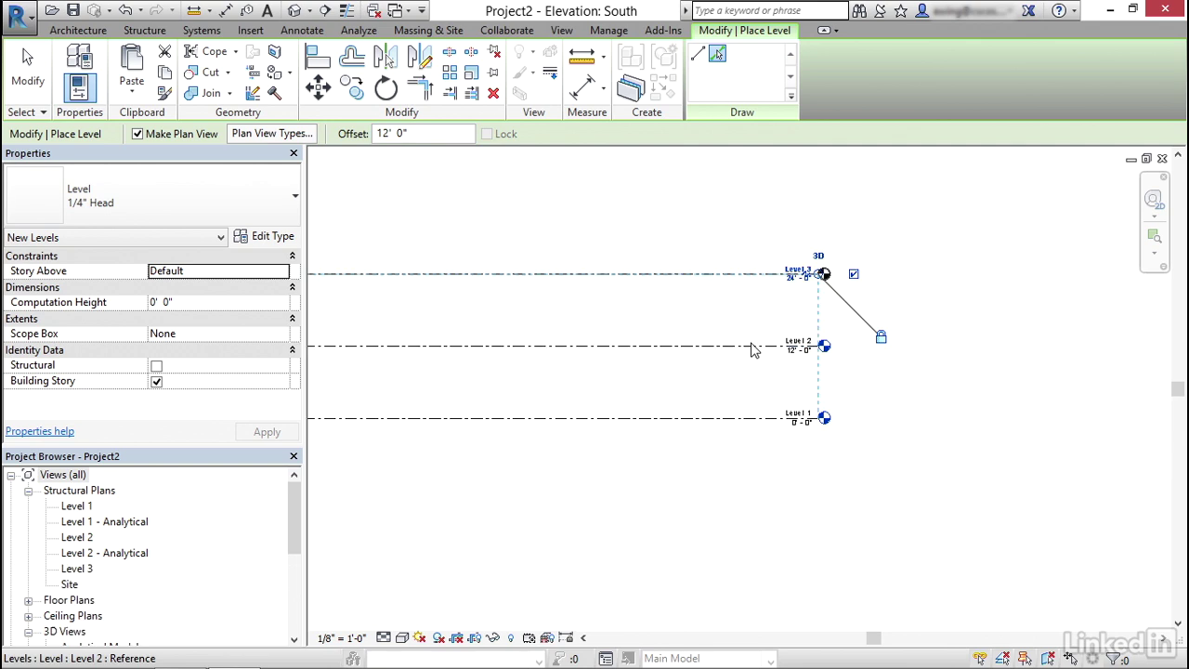
middle_click_drag(735, 313, 730, 378)
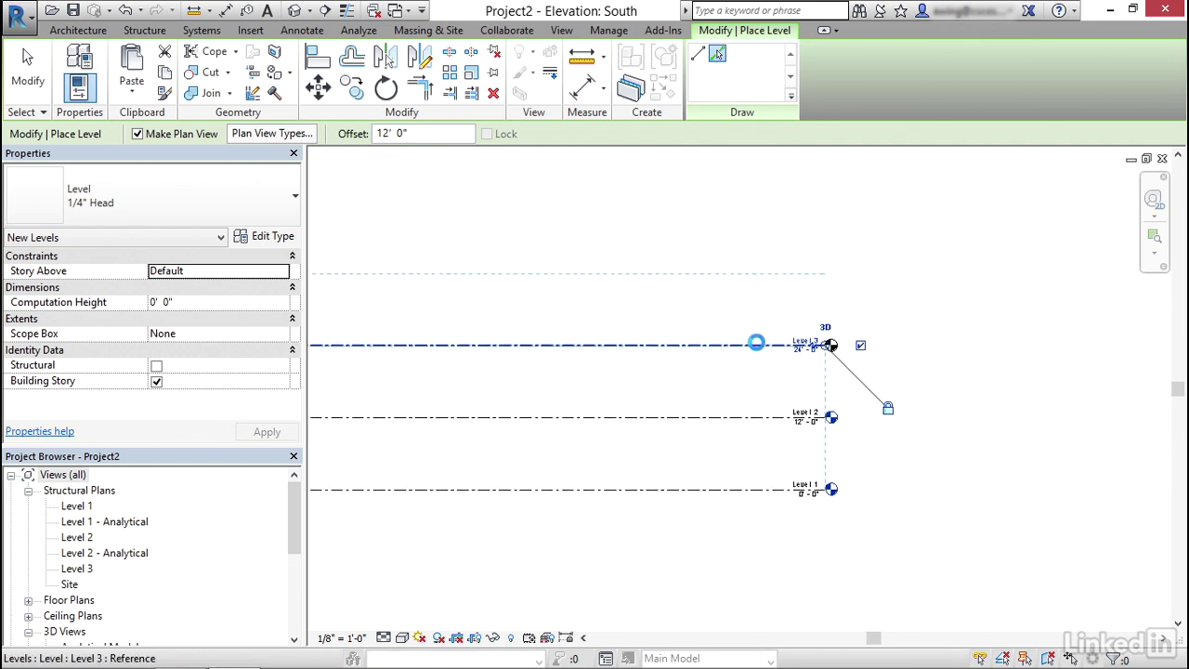
left_click(749, 345)
middle_click_drag(723, 316, 740, 389)
left_click(741, 347)
middle_click_drag(741, 347, 749, 376)
left_click(747, 303)
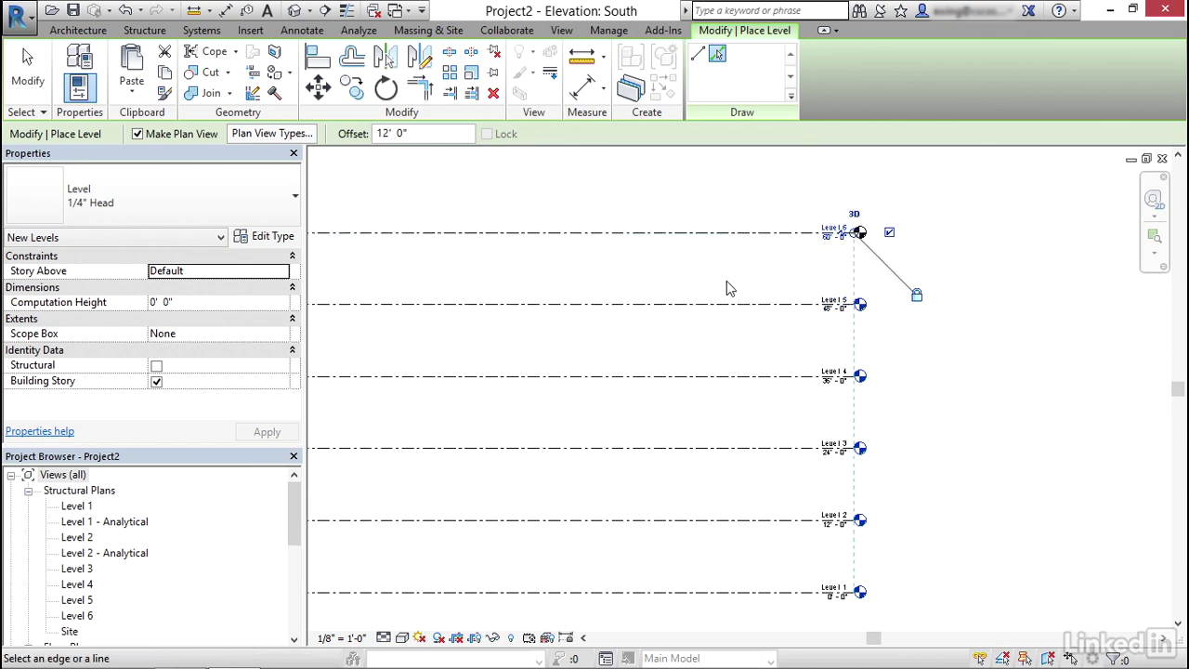
middle_click_drag(728, 287, 659, 258)
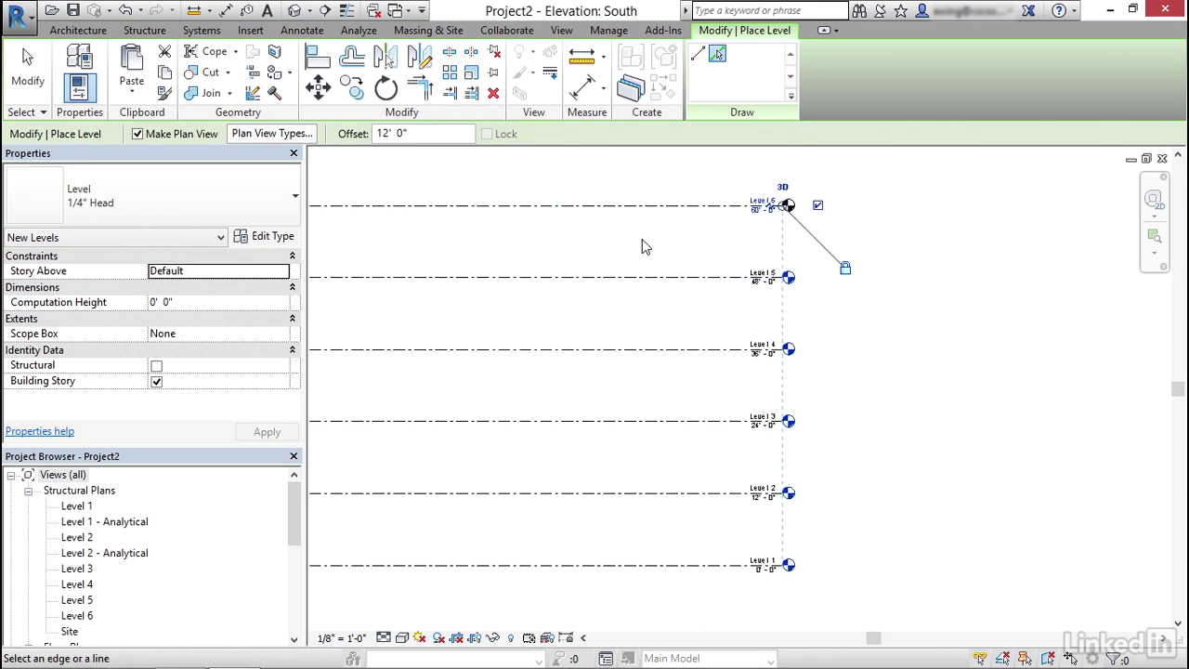
key("Escape")
key("Escape")
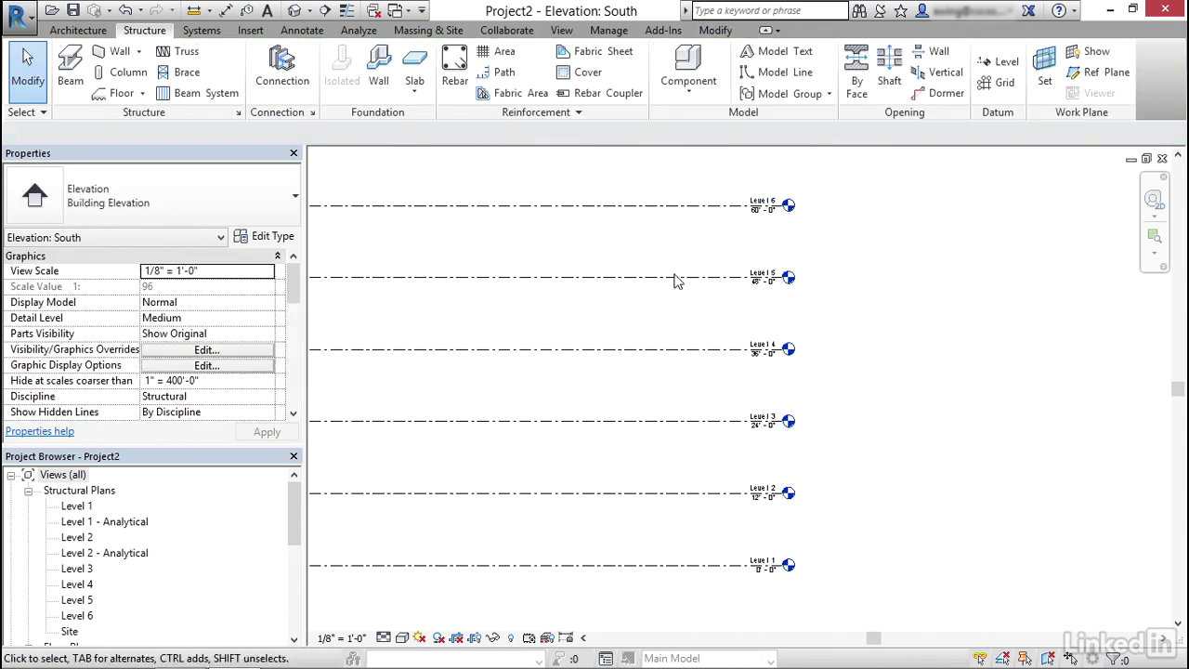
Zoom to Level 1 and use Create Similar on it to start a new level.
middle_click_drag(712, 513, 826, 438)
scroll(716, 446, "up", 4)
scroll(729, 456, "down", 4)
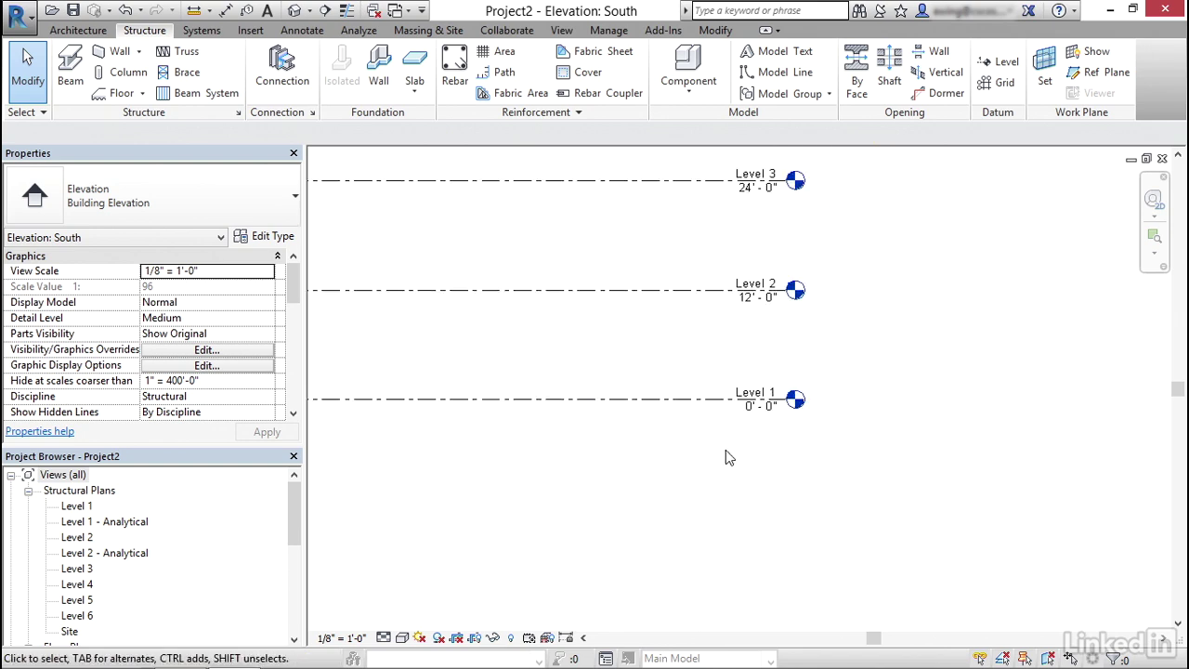
middle_click_drag(729, 456, 743, 355)
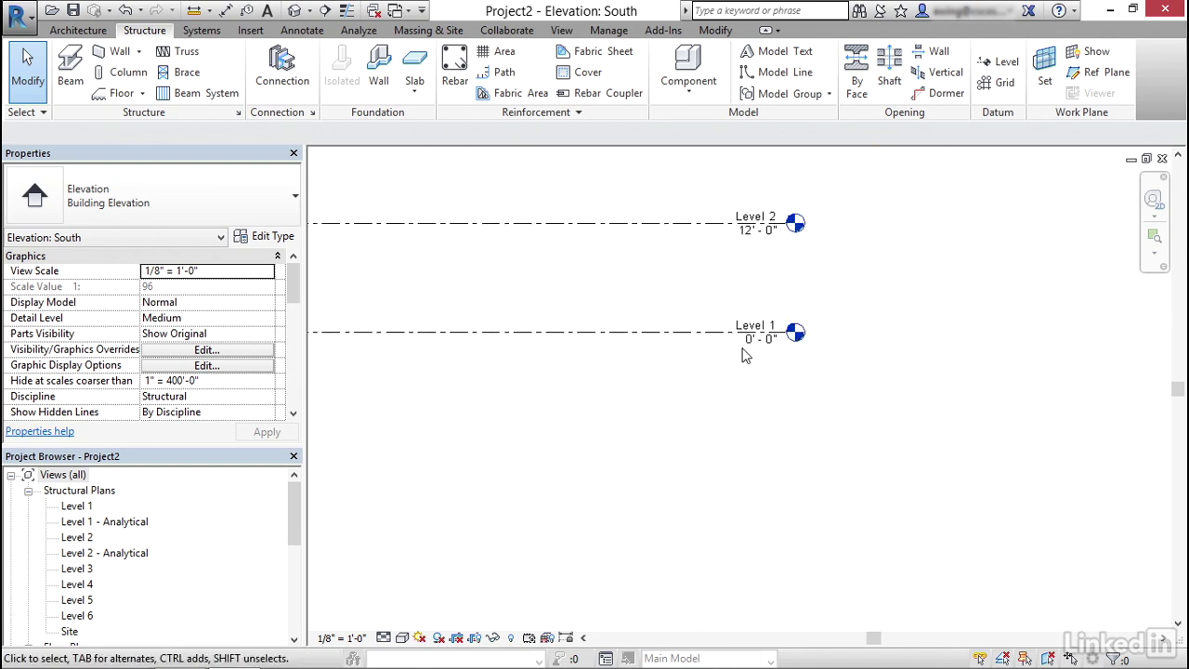
left_click(661, 332)
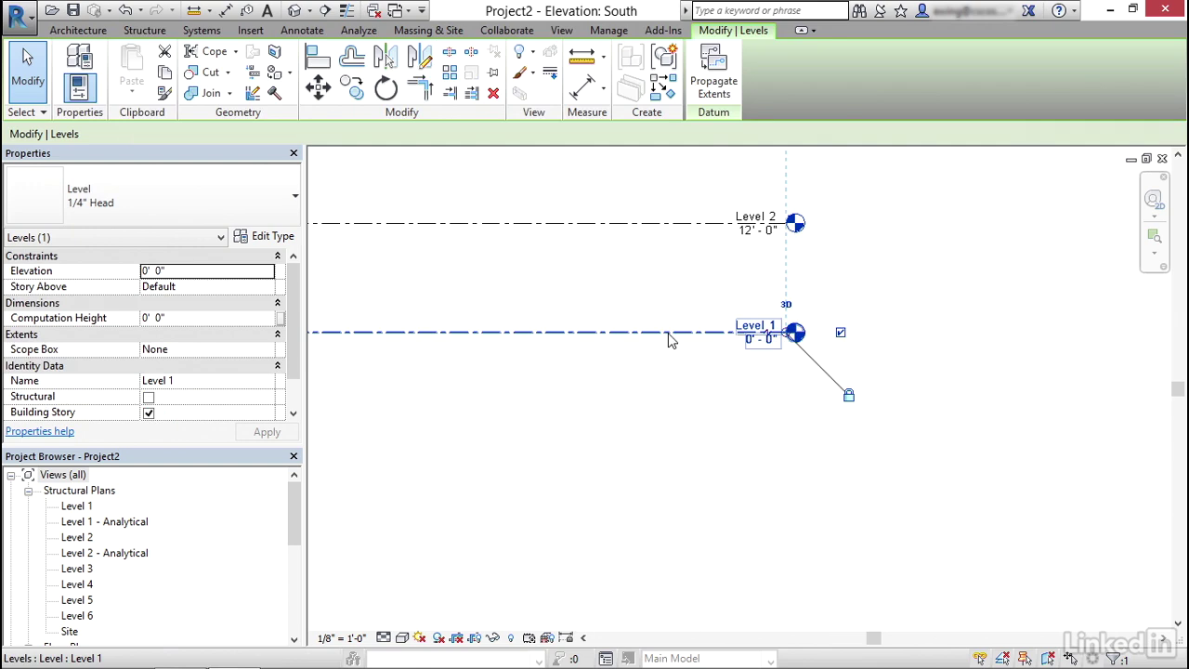
right_click(668, 333)
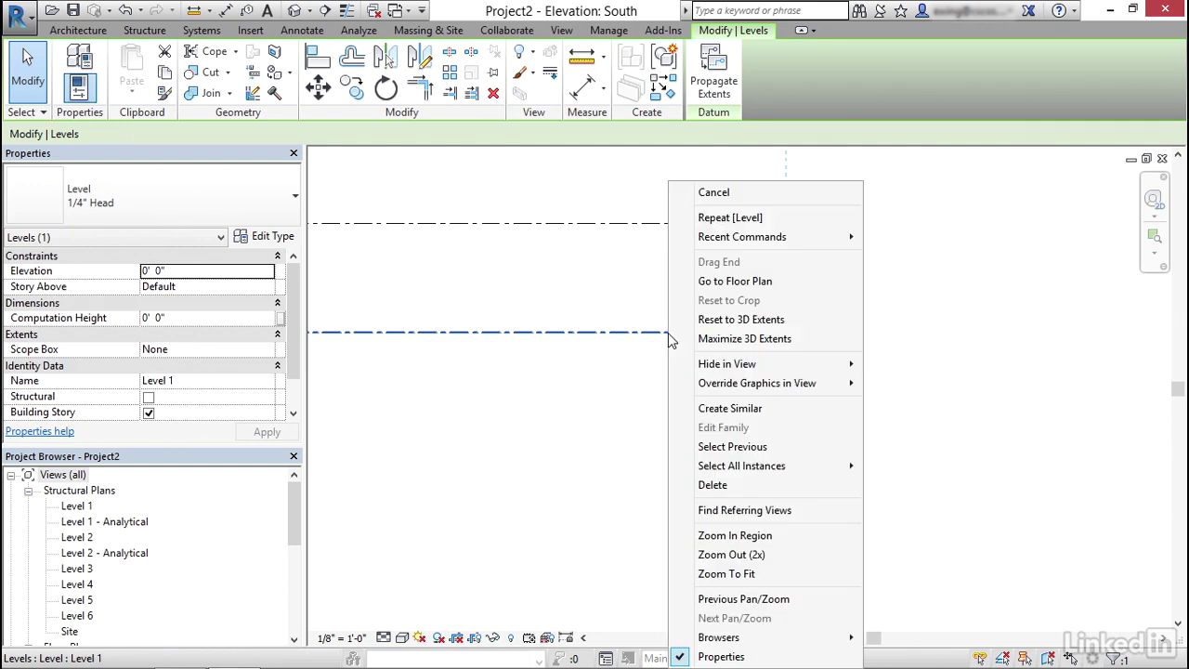
left_click(753, 407)
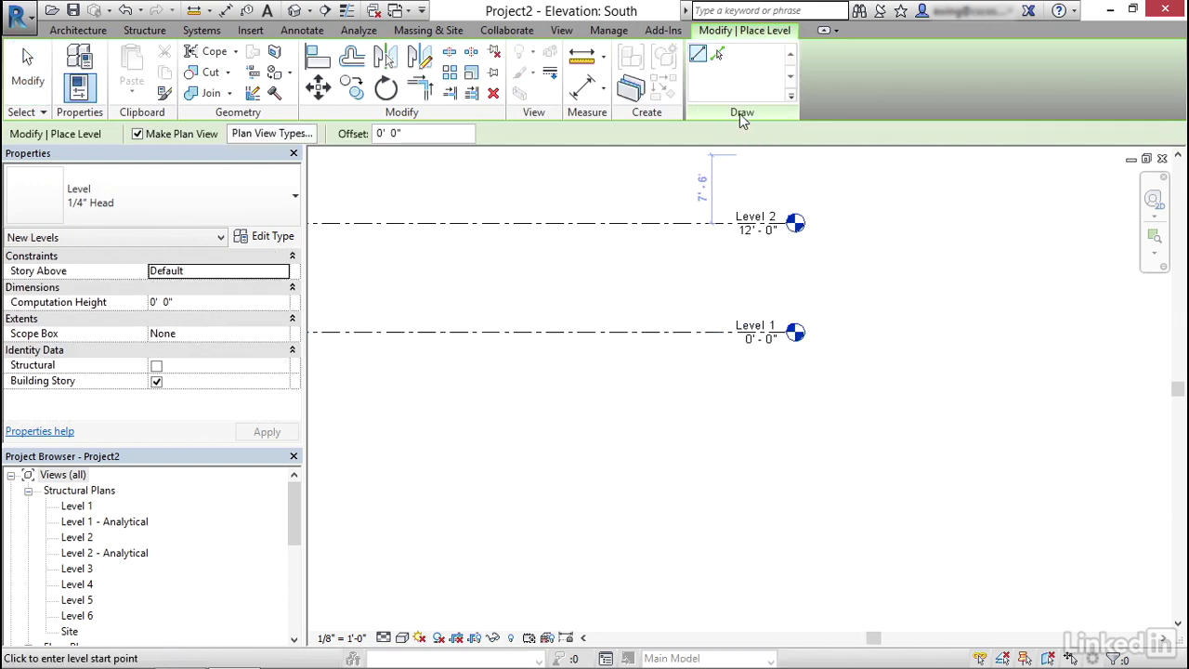
Choose Pick Lines with a 6' offset and bring up Plan View Types.
left_click(717, 53)
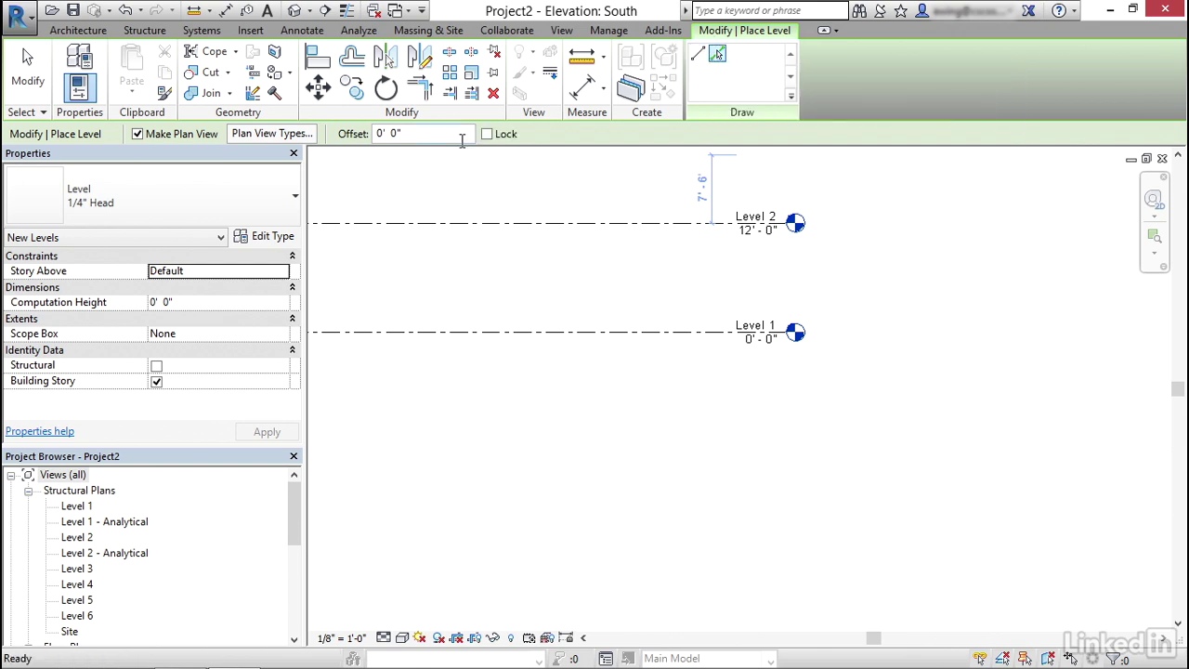
left_click_drag(434, 137, 349, 137)
type("6")
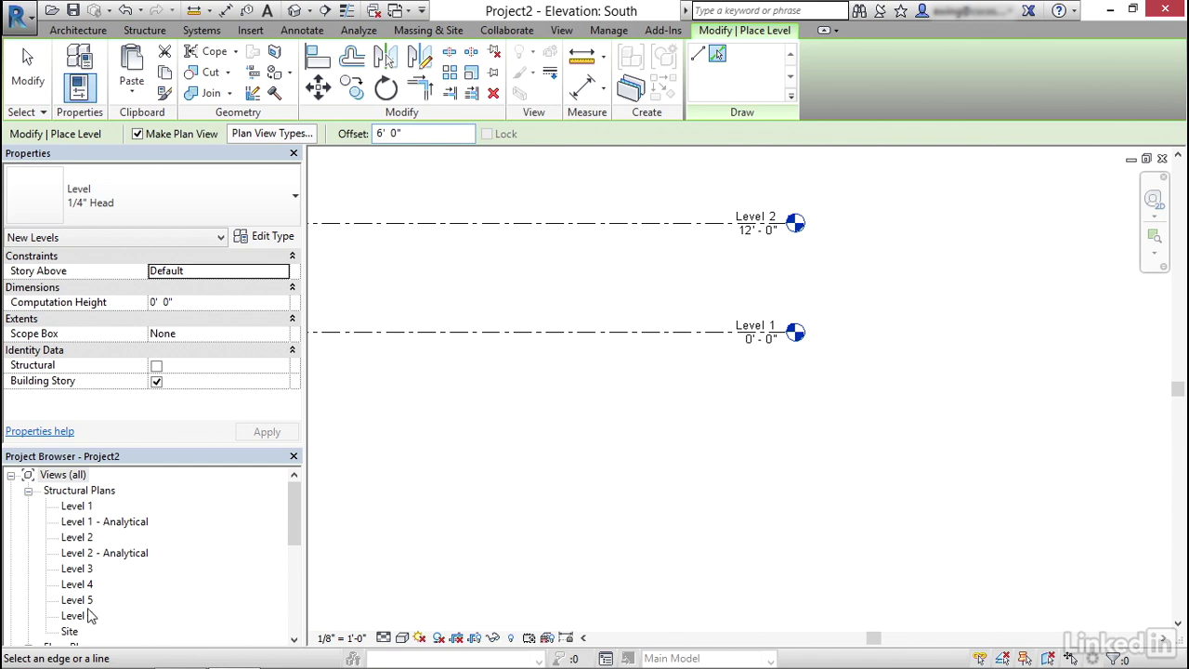
left_click(277, 136)
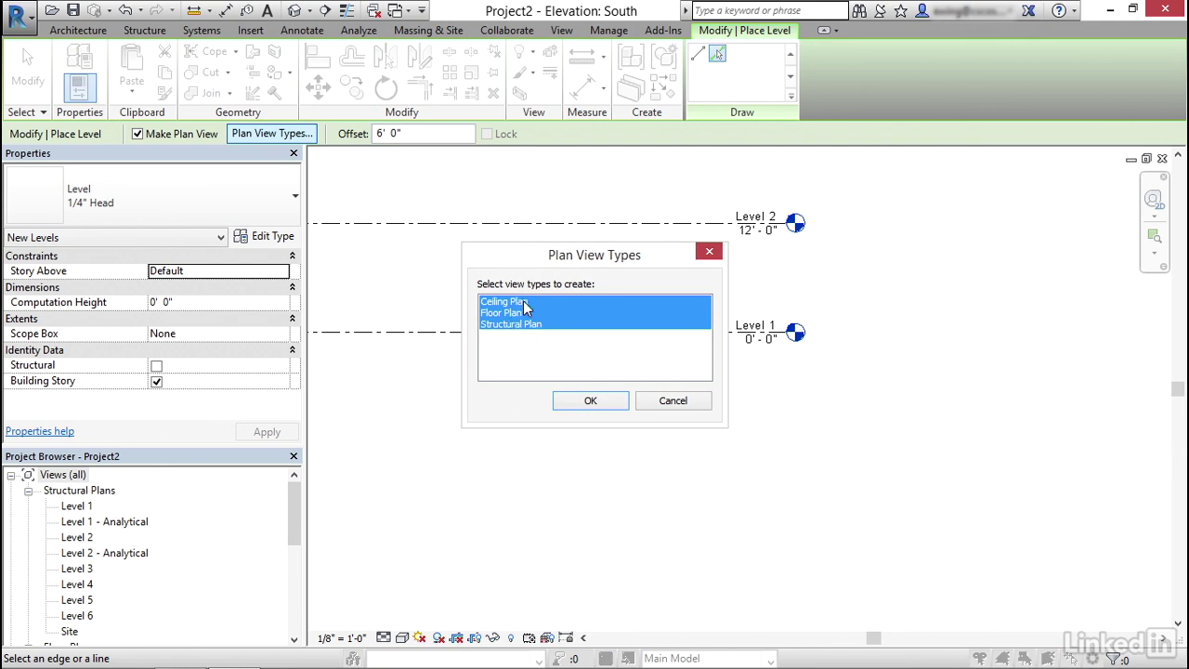
Limit new views to Structural Plan and pick Level 1 to add Level 7 at -6'.
left_click(518, 303)
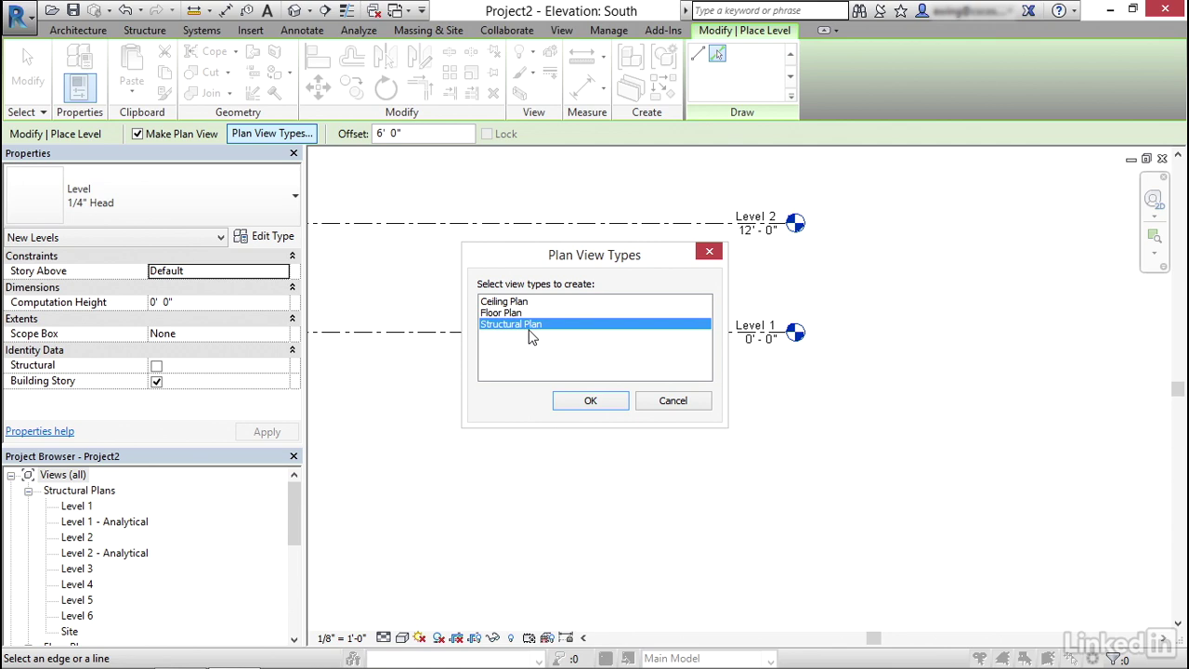
left_click(594, 398)
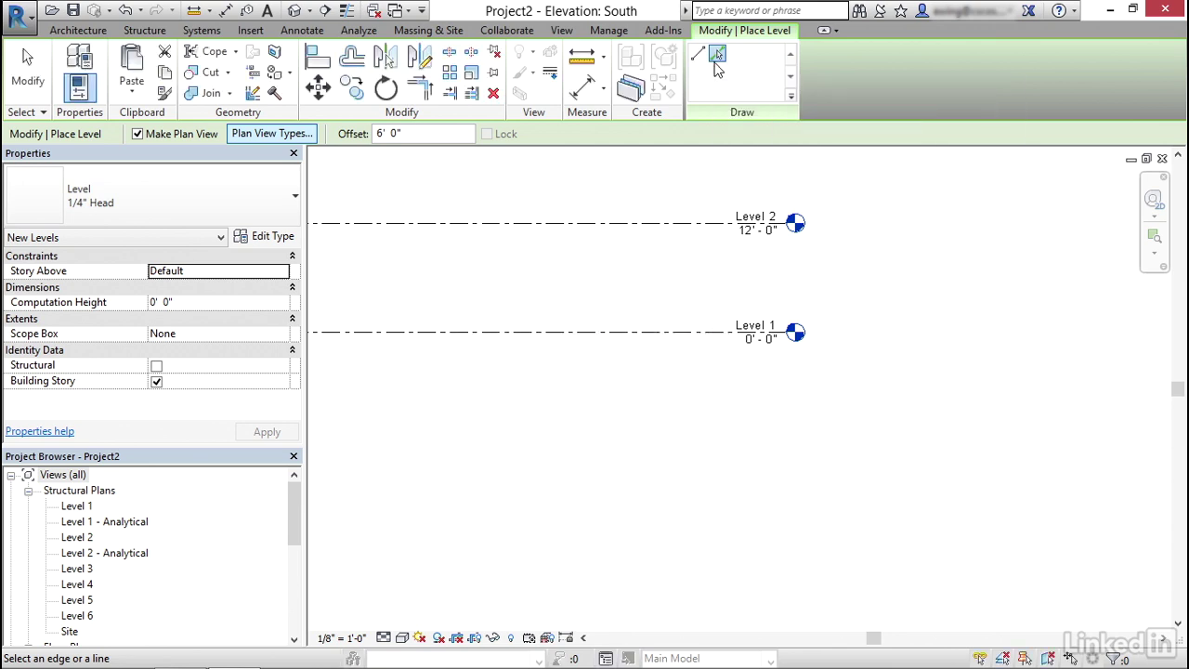
middle_click_drag(638, 370, 671, 347)
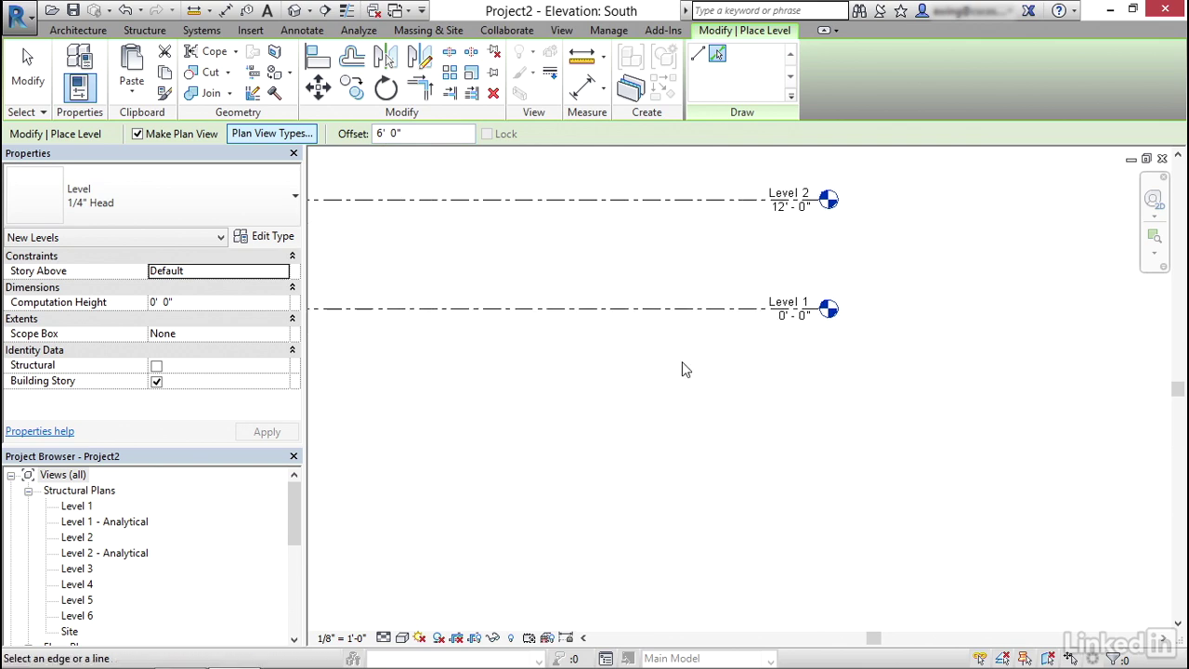
left_click(702, 316)
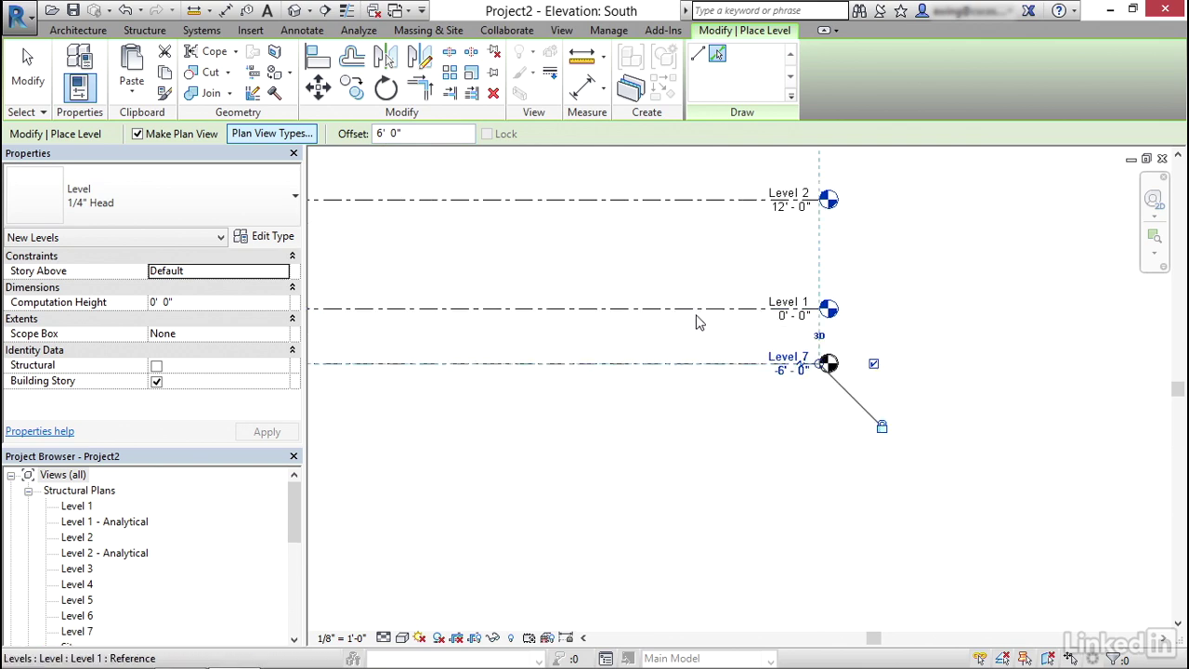
middle_click_drag(682, 393, 690, 396)
key("Escape")
key("Escape")
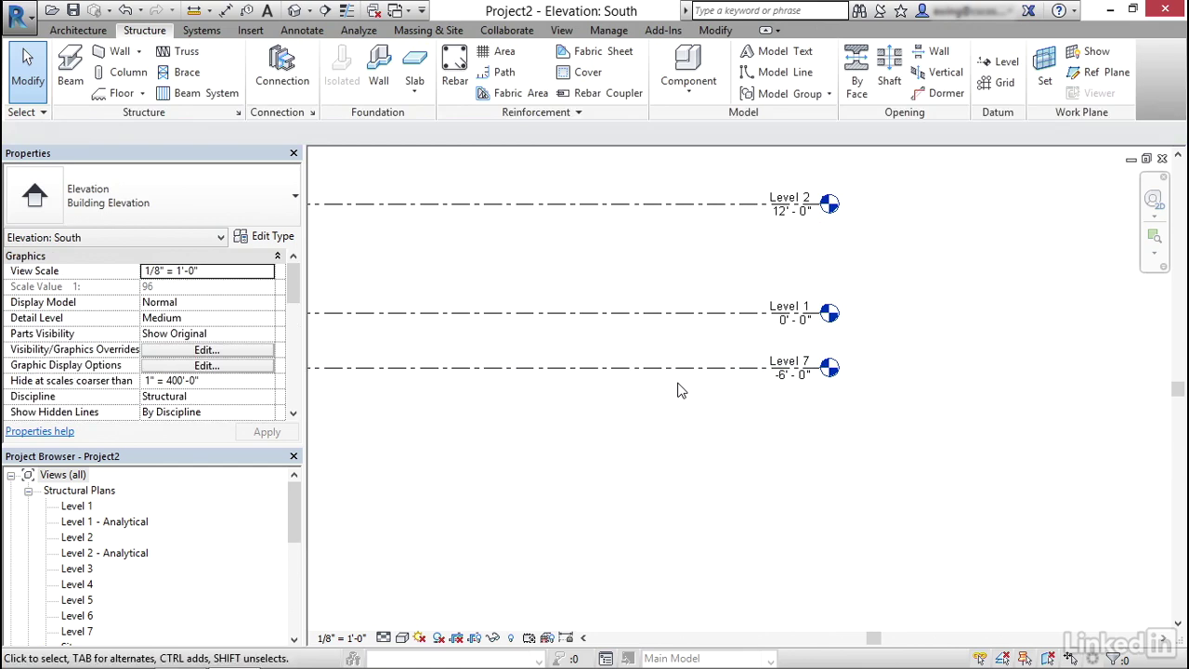
Rename Level 7 to 'T.O. FOOTING' and accept renaming its matching views.
middle_click_drag(812, 415, 754, 409)
scroll(767, 268, "up", 3)
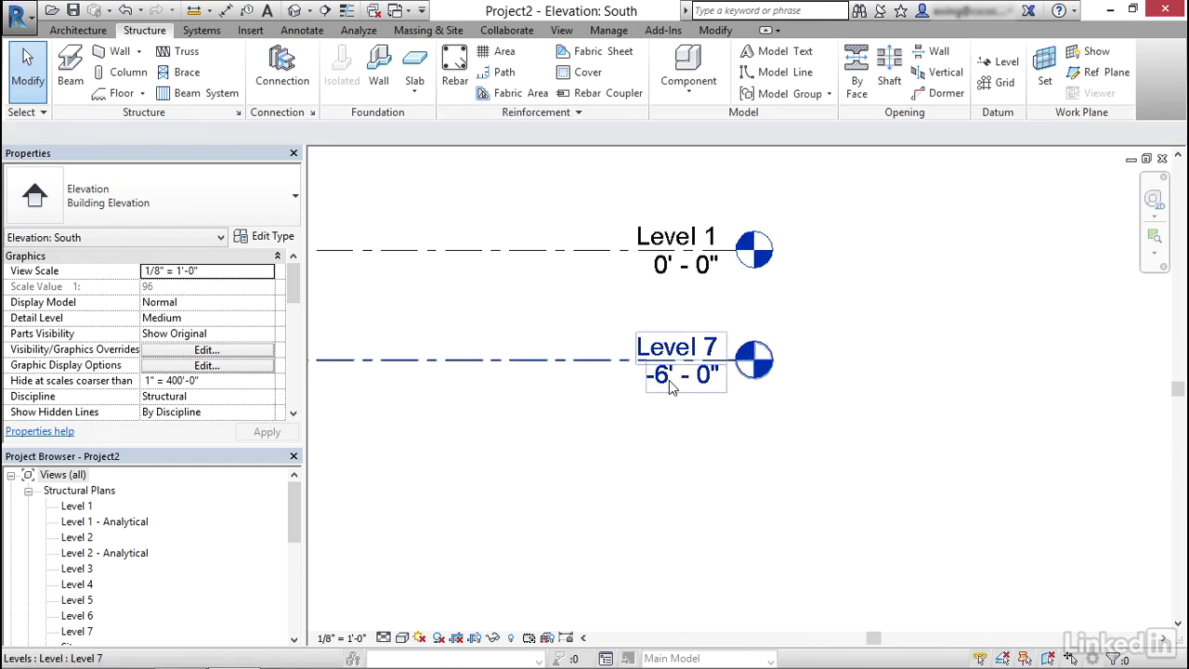
middle_click_drag(645, 430, 649, 437)
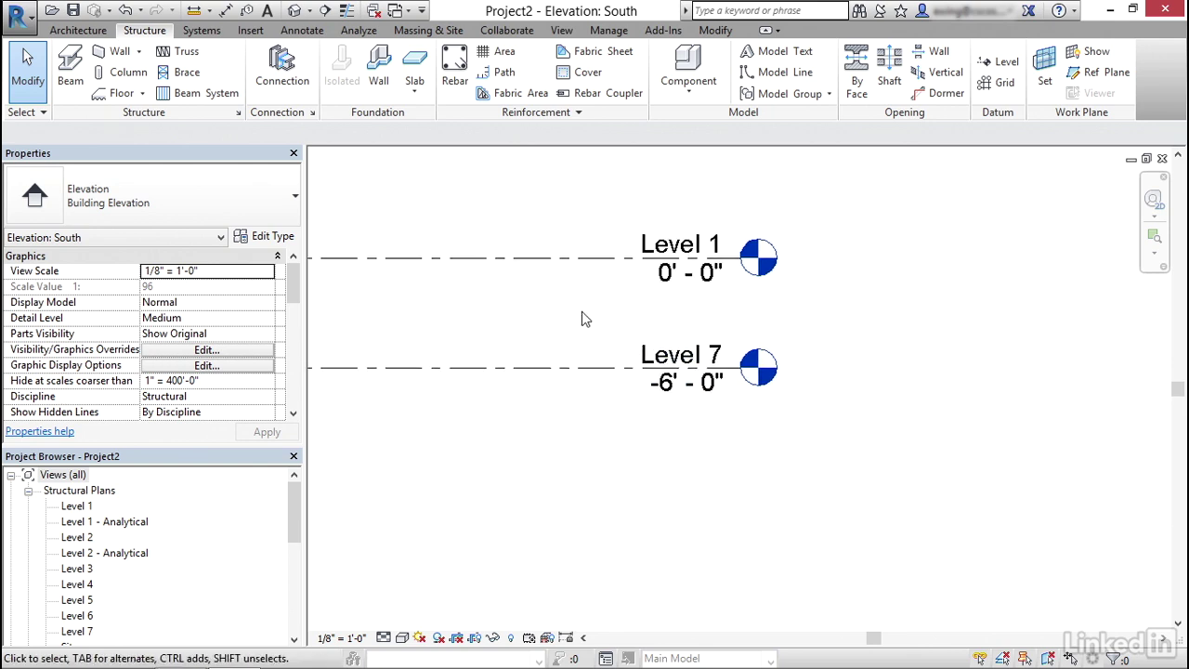
left_click(694, 354)
left_click(695, 353)
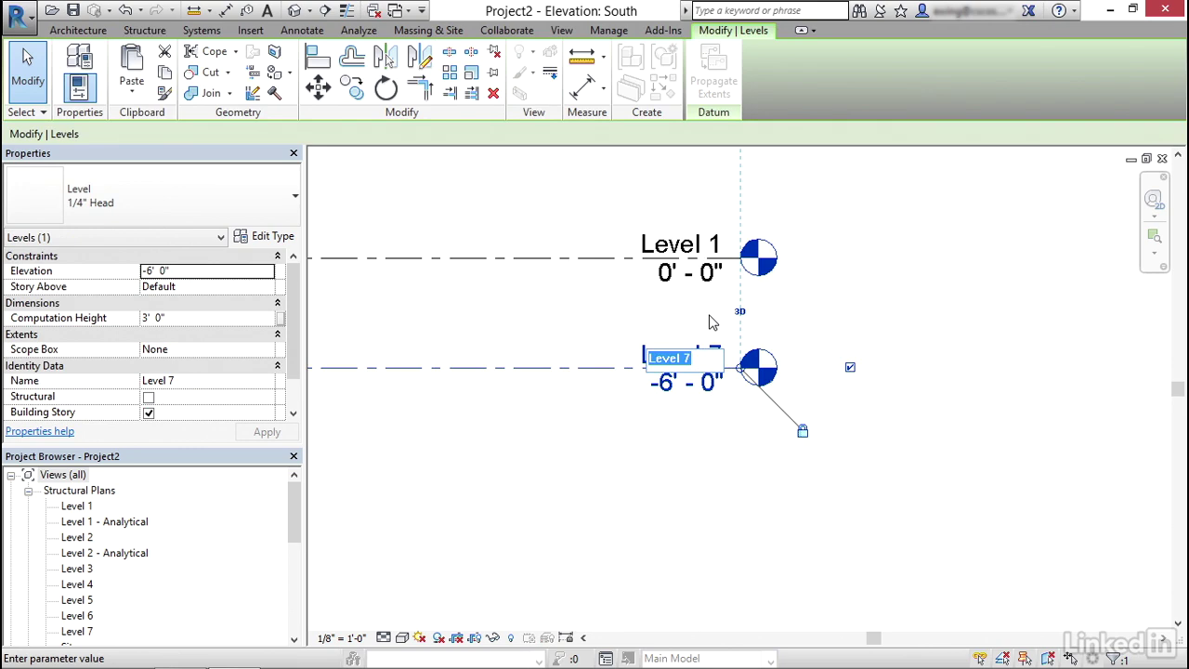
type("T")
type(".O. FOOTING")
key("Return")
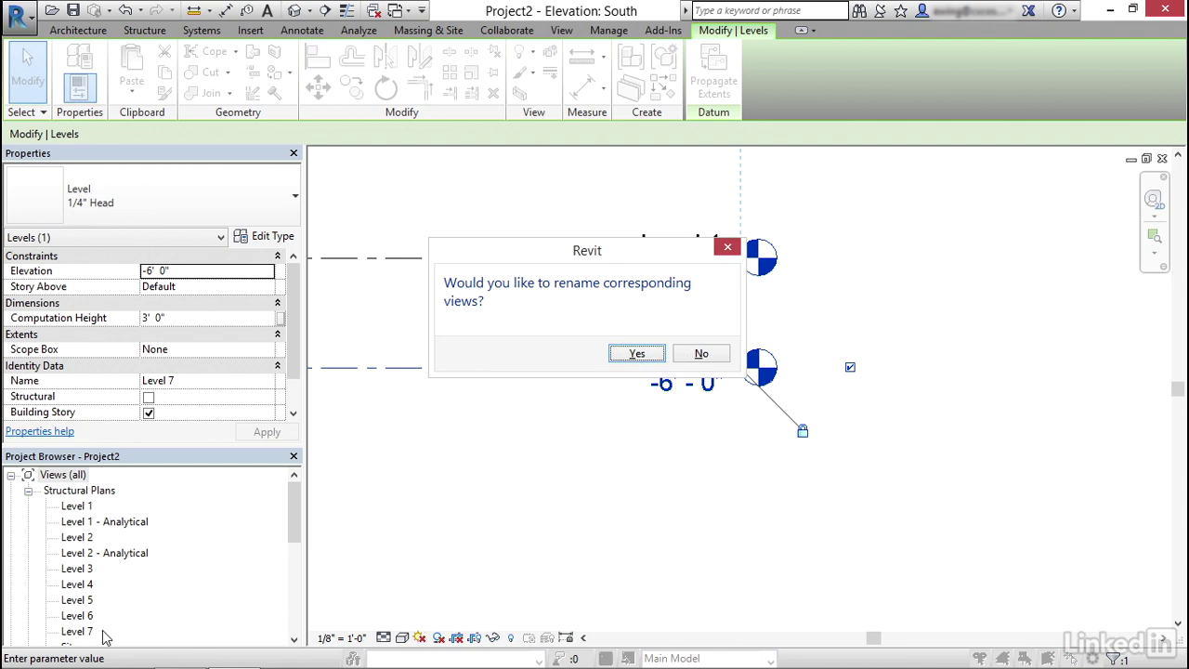
left_click(635, 354)
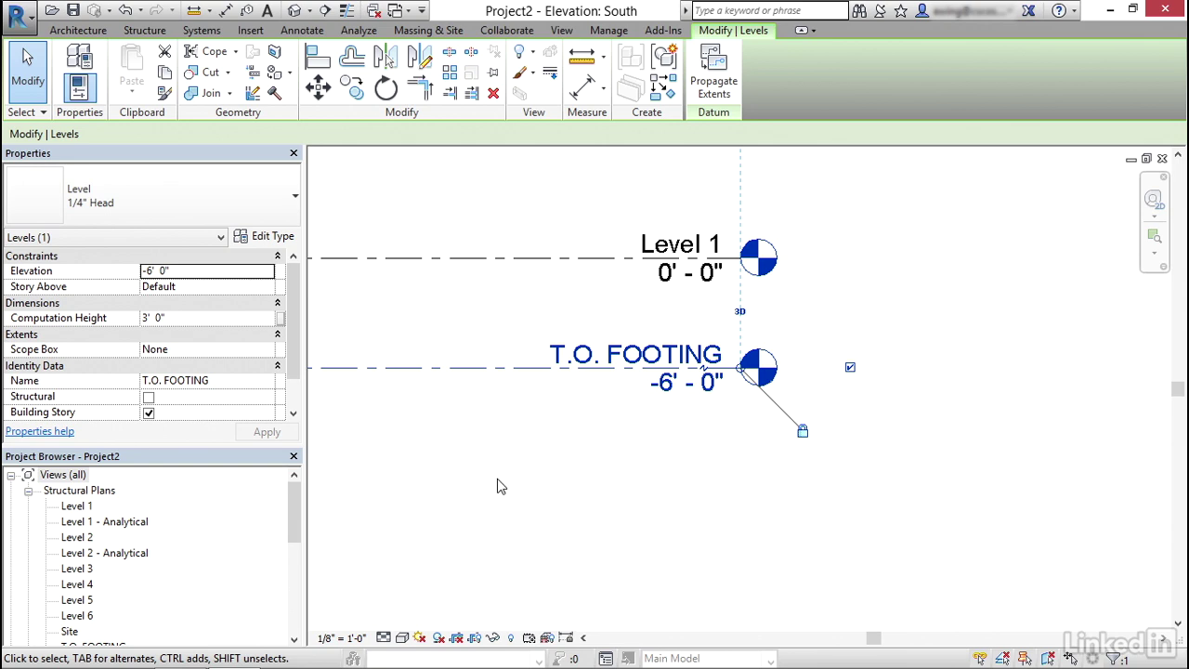
left_click(821, 319)
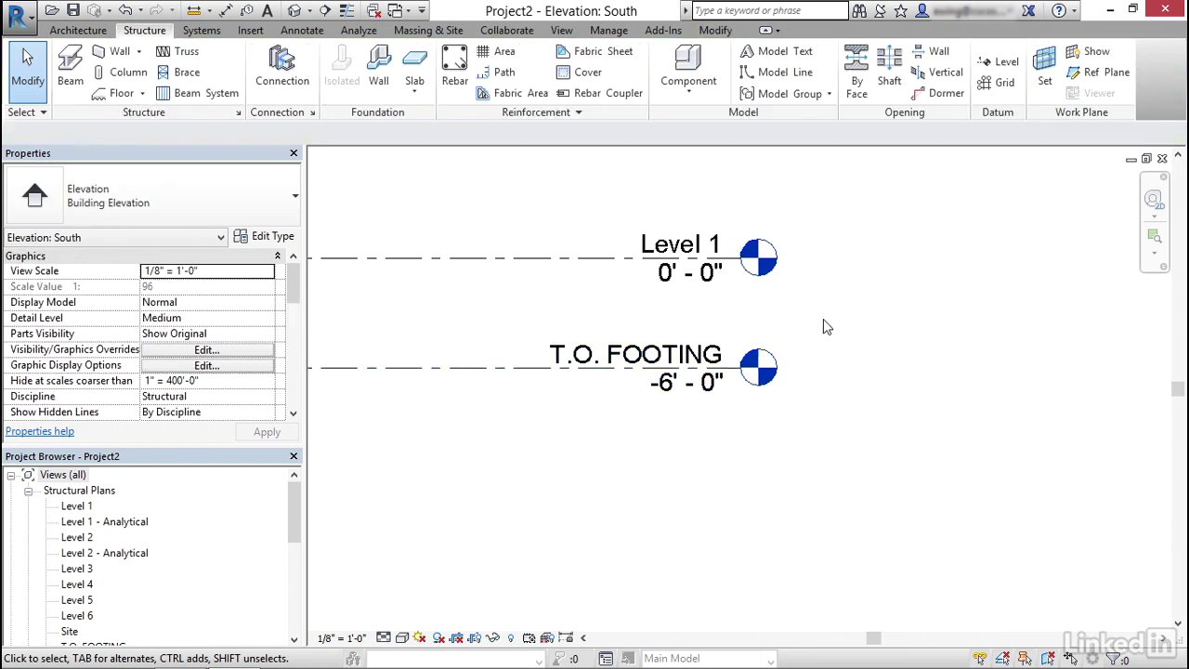
Rename the 60'-0" level from Level 6 to ROOF and accept renaming its matching views.
scroll(825, 321, "down", 4)
scroll(825, 321, "down", 1)
scroll(772, 266, "up", 5)
left_click(739, 278)
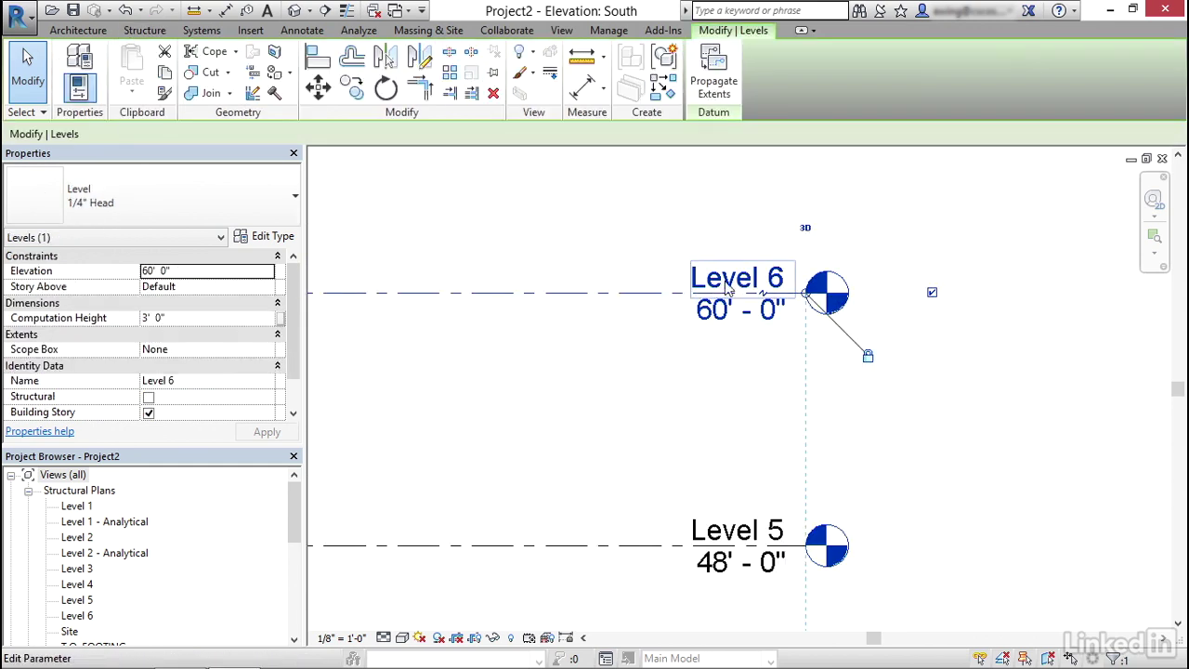
left_click(735, 281)
type("ROOF")
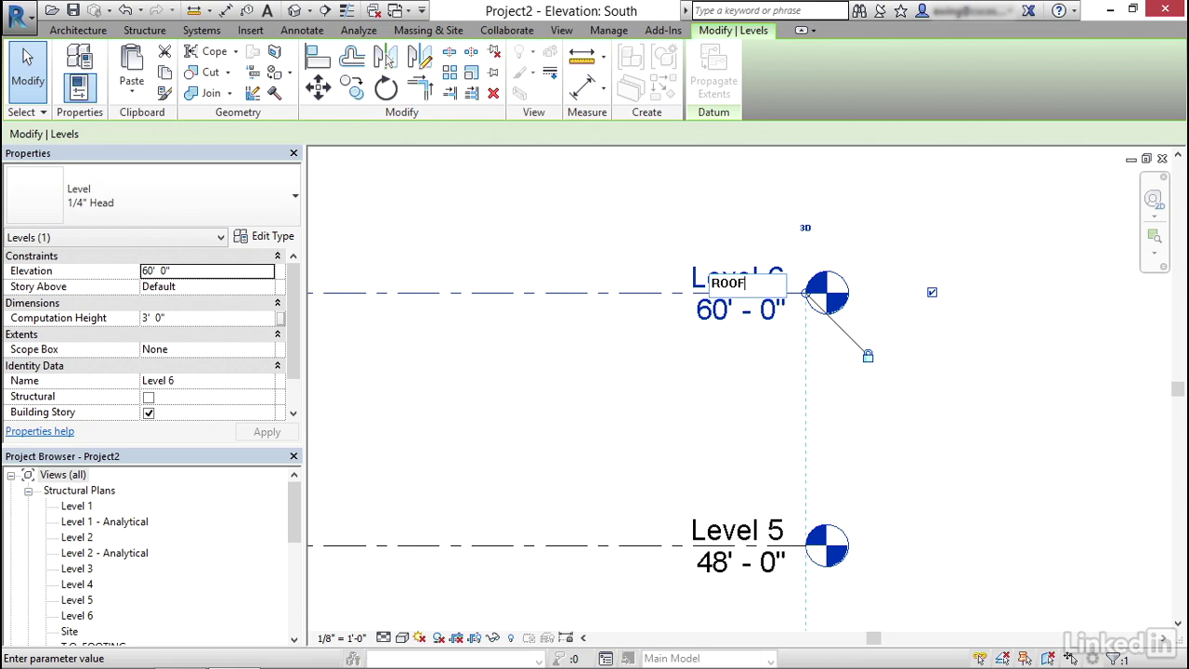
key("Return")
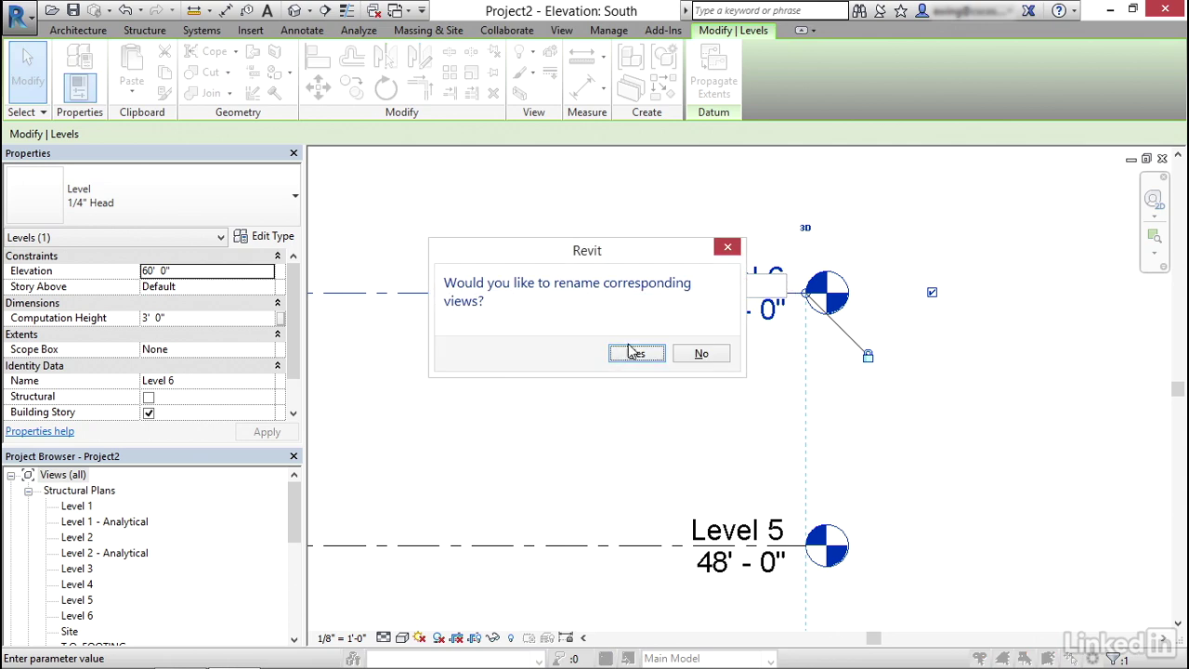
left_click(634, 353)
Reselect the ROOF level and bring up its shortcut menu.
left_click(600, 374)
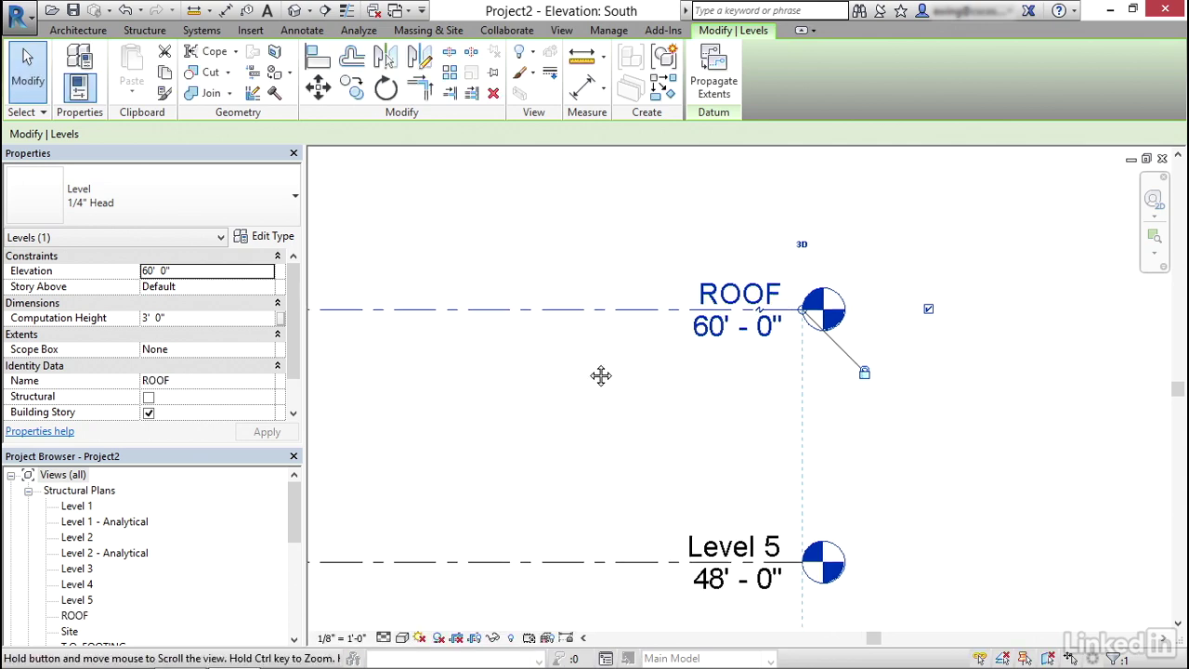
left_click(618, 309)
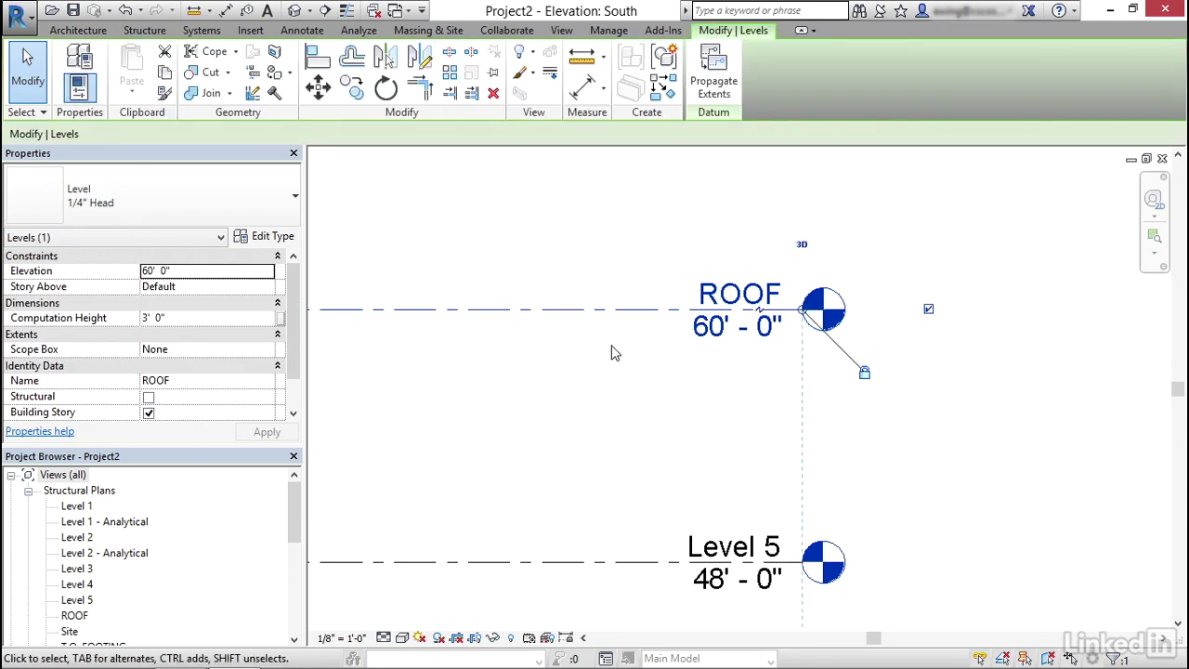
right_click(622, 308)
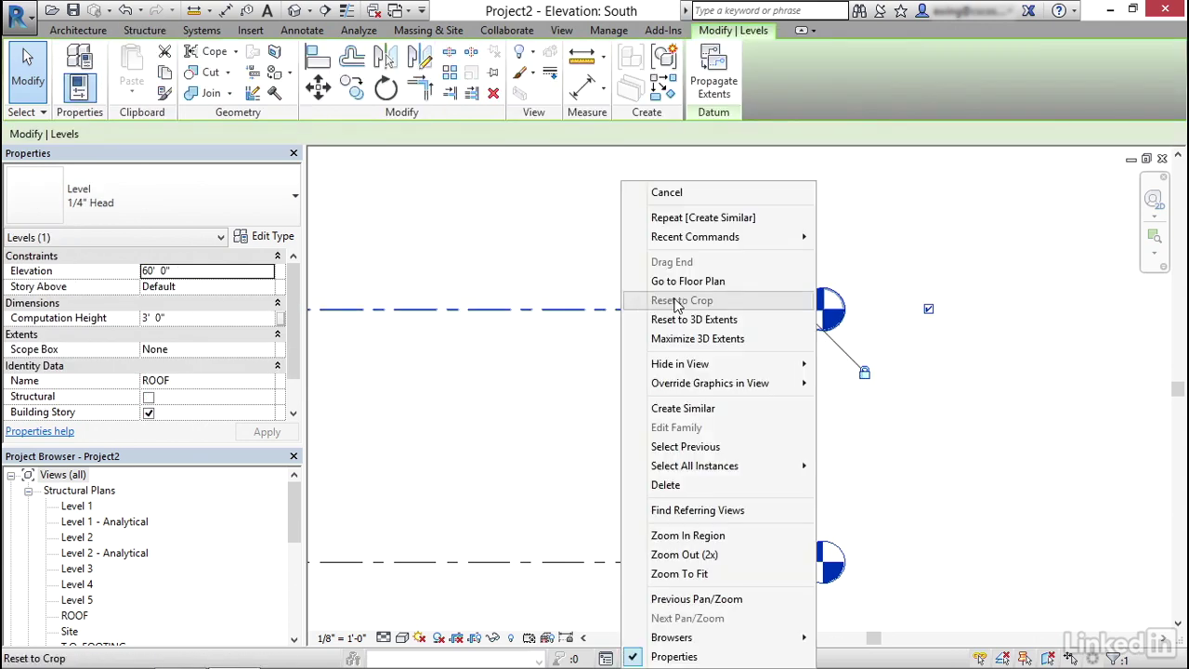
Create Level 8 at 61'-0" by picking the ROOF line with a 1' 0" offset.
left_click(692, 409)
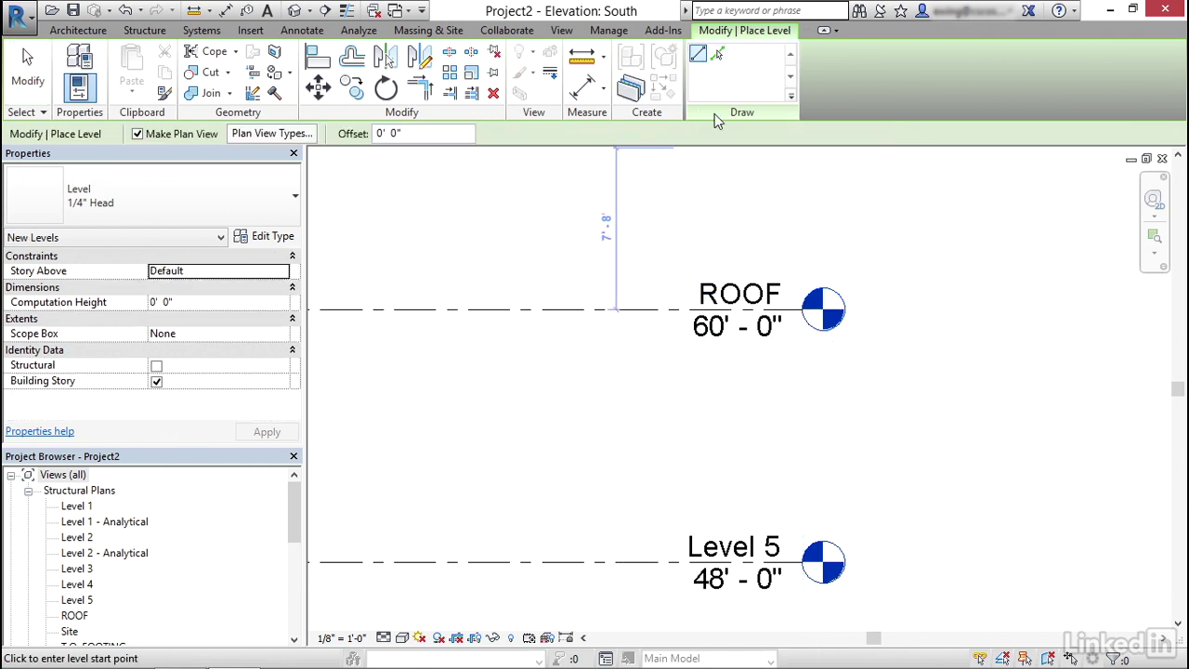
left_click(718, 54)
left_click(430, 134)
type("1")
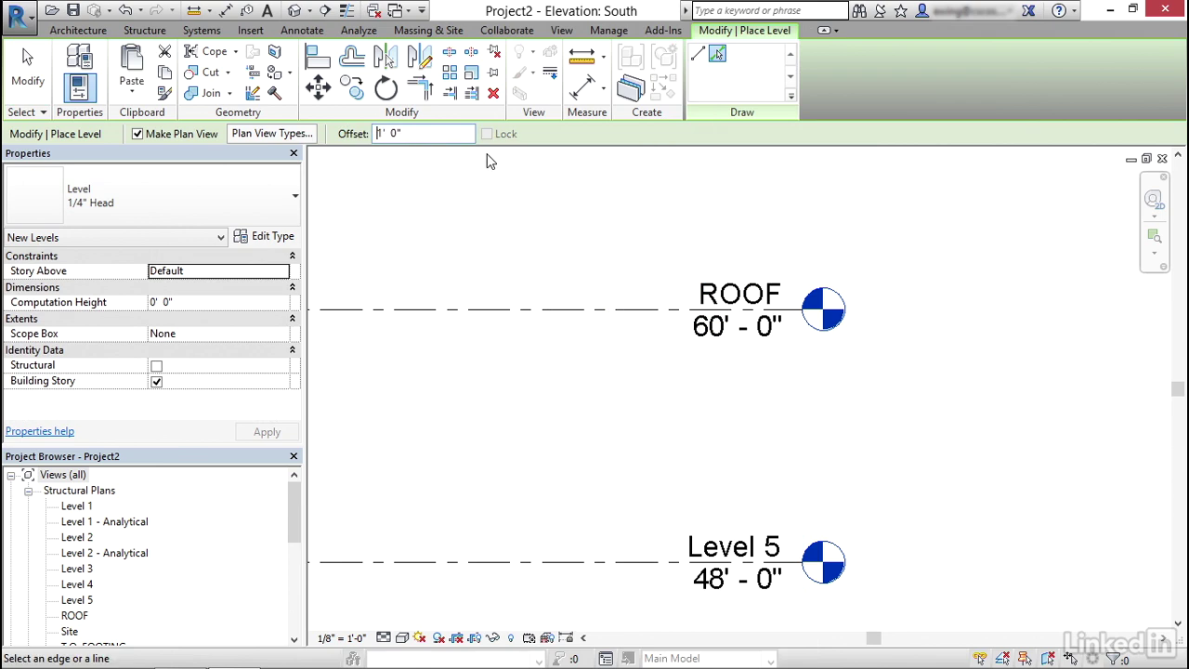
scroll(600, 291, "up", 1)
left_click(600, 289)
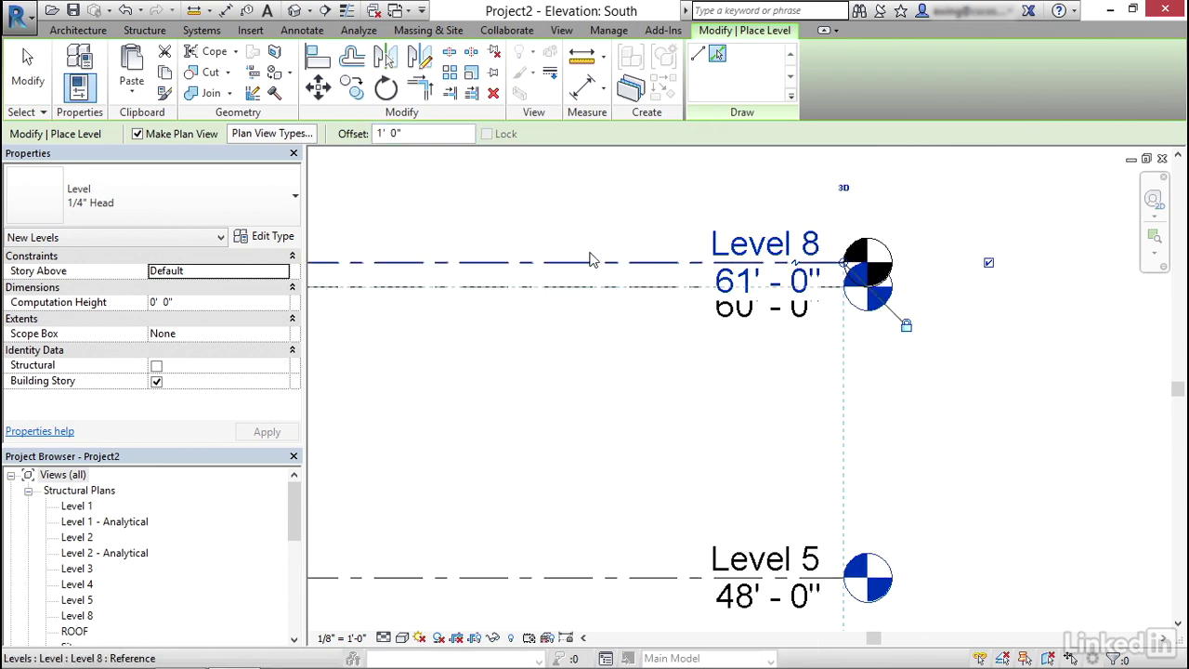
key("Escape")
key("Escape")
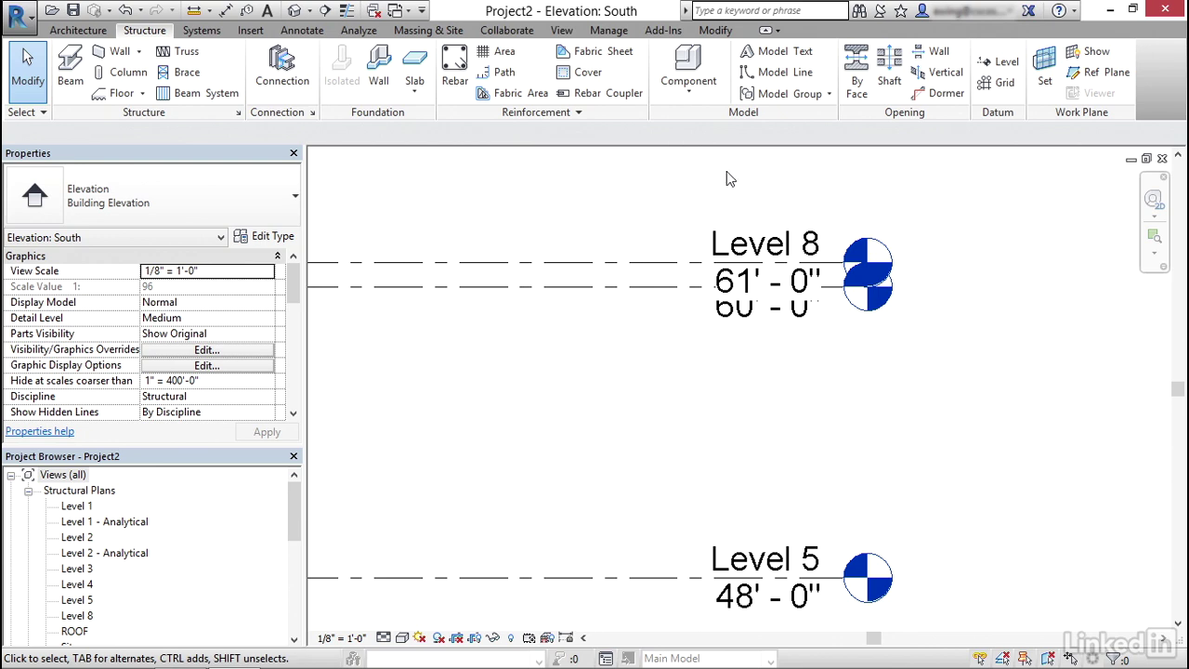
Rename Level 8 to CURBING and accept renaming its plan view to match.
double_click(746, 248)
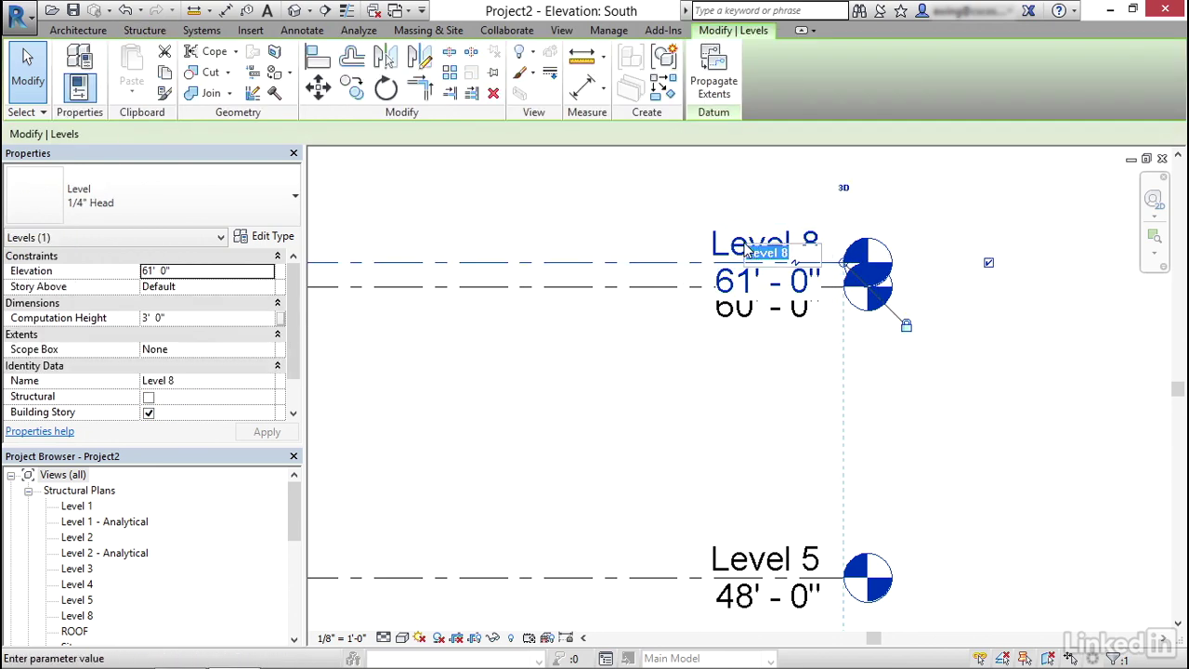
type("c")
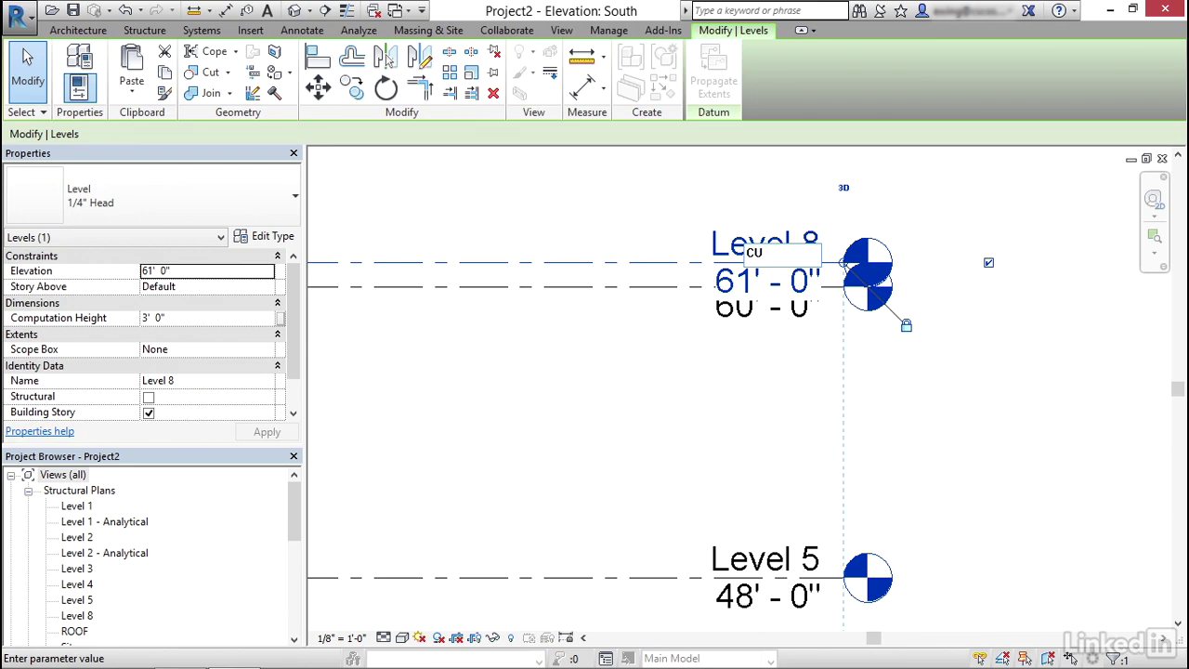
type("URBING")
key("Return")
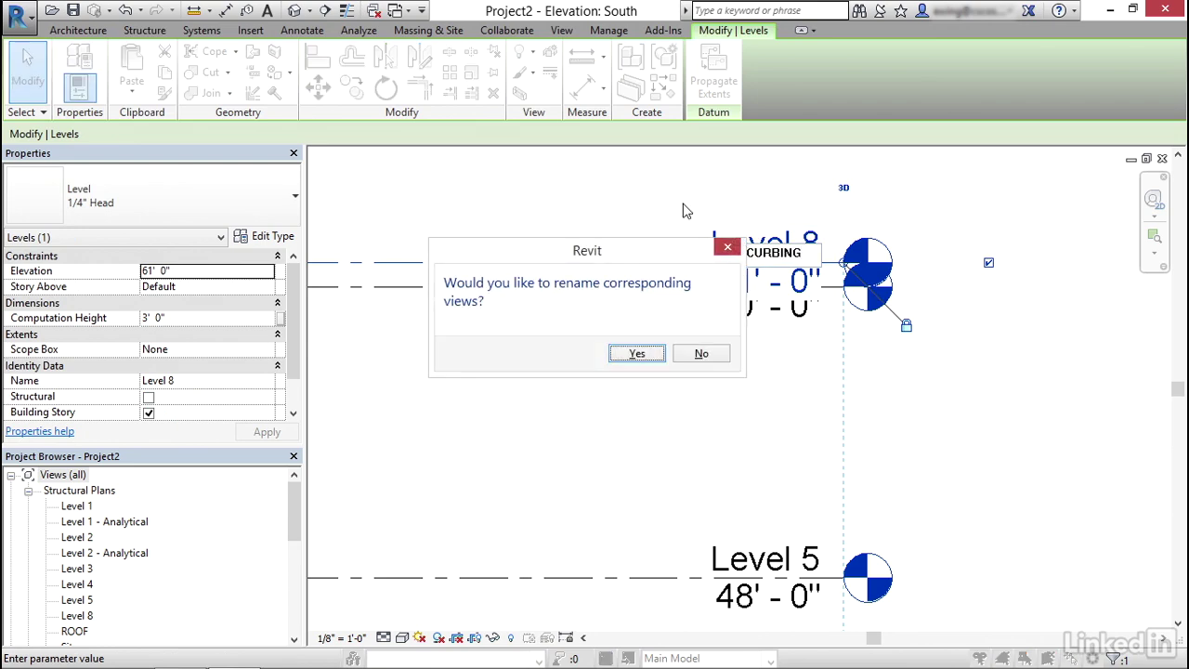
left_click(631, 353)
Reselect the CURBING level and add an elbow to its level head.
left_click(621, 361)
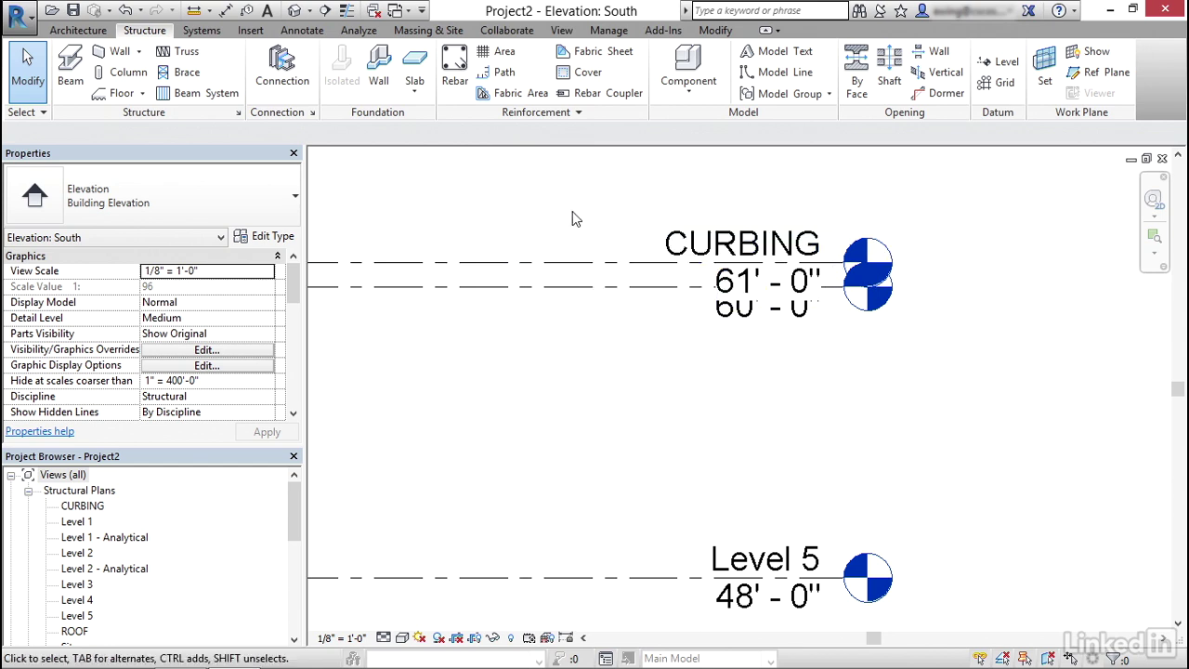
left_click(611, 270)
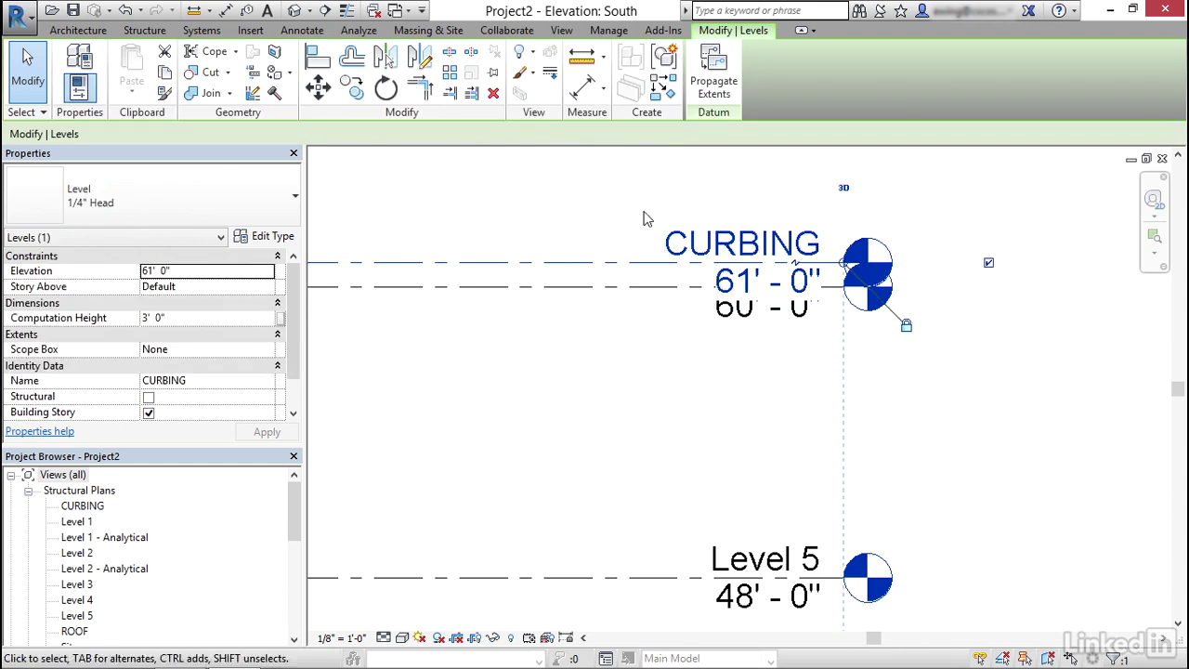
left_click(796, 268)
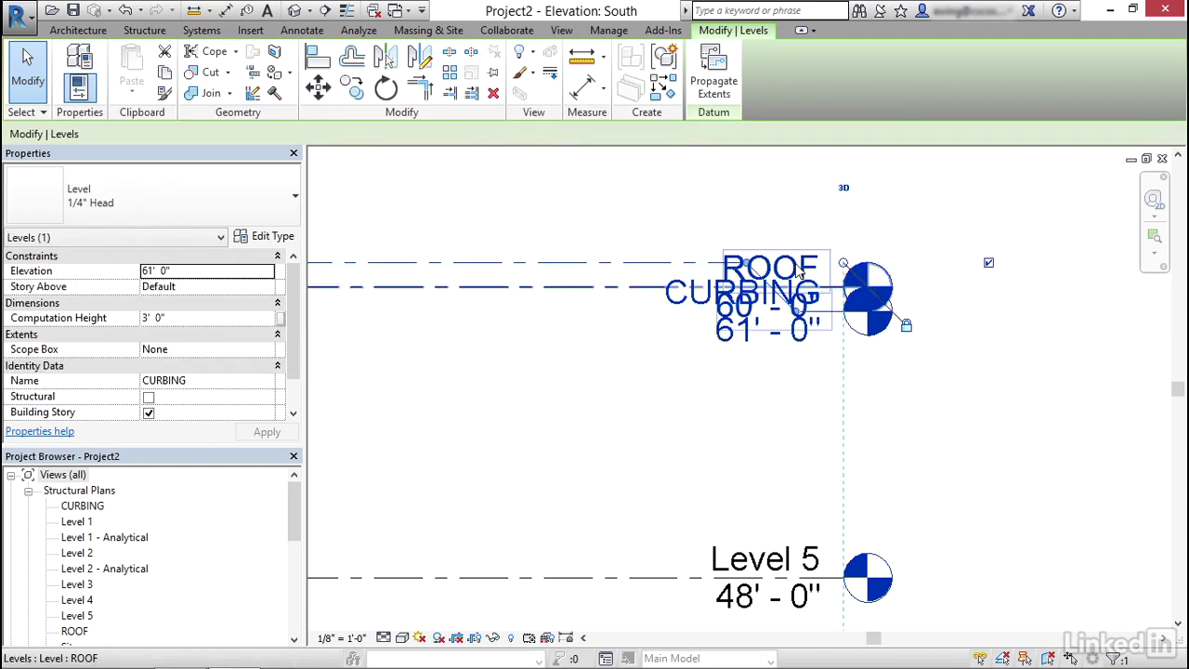
Drag the CURBING elbow grips to lift its head clear above the ROOF head.
left_click_drag(796, 317, 798, 212)
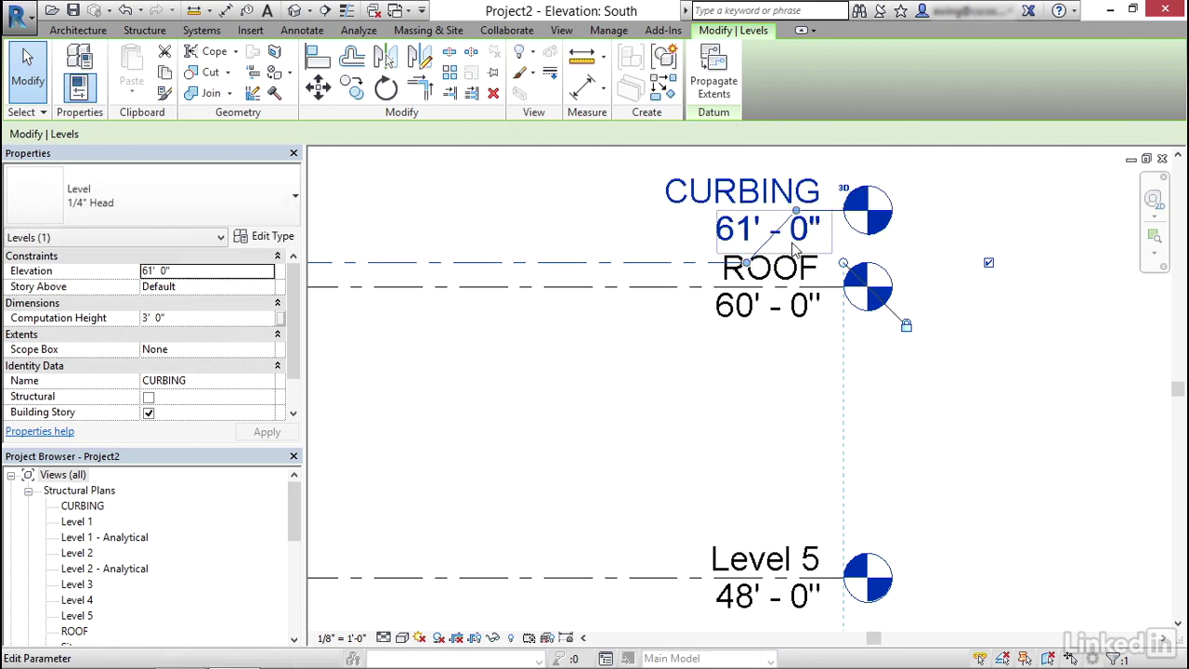
left_click_drag(748, 263, 638, 263)
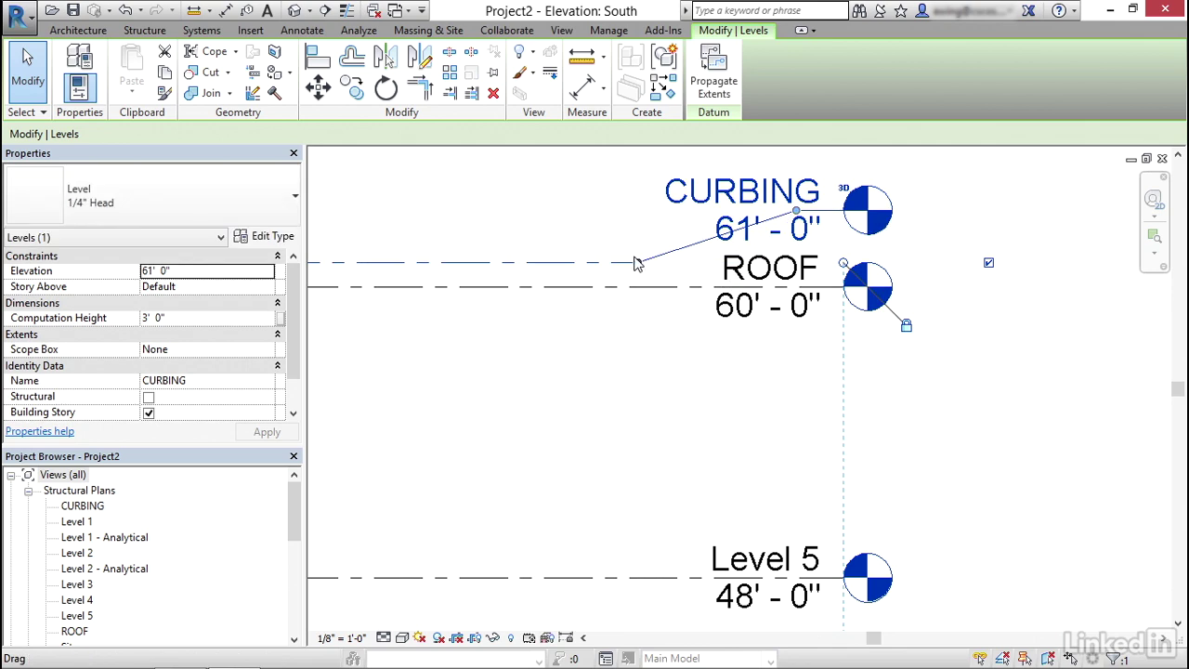
left_click_drag(797, 211, 661, 214)
left_click(588, 227)
scroll(706, 300, "down", 2)
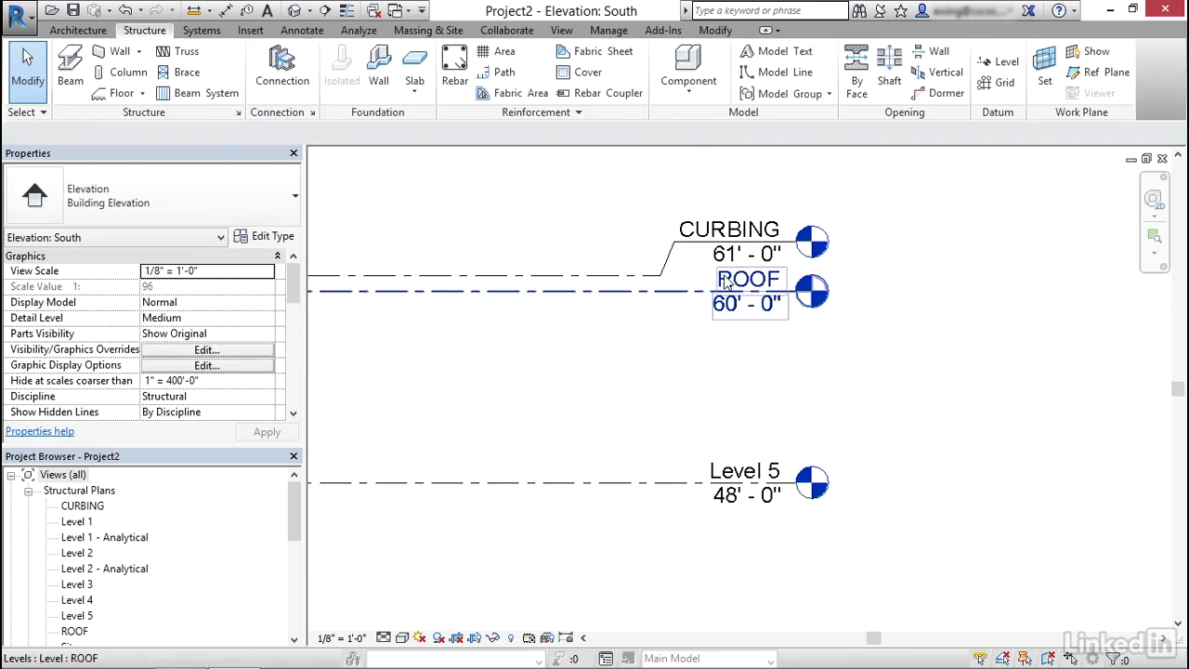
left_click(671, 255)
left_click_drag(674, 243, 681, 223)
left_click(605, 232)
Pan the South elevation to bring the left end of the CURBING level into view.
middle_click_drag(623, 299, 754, 375)
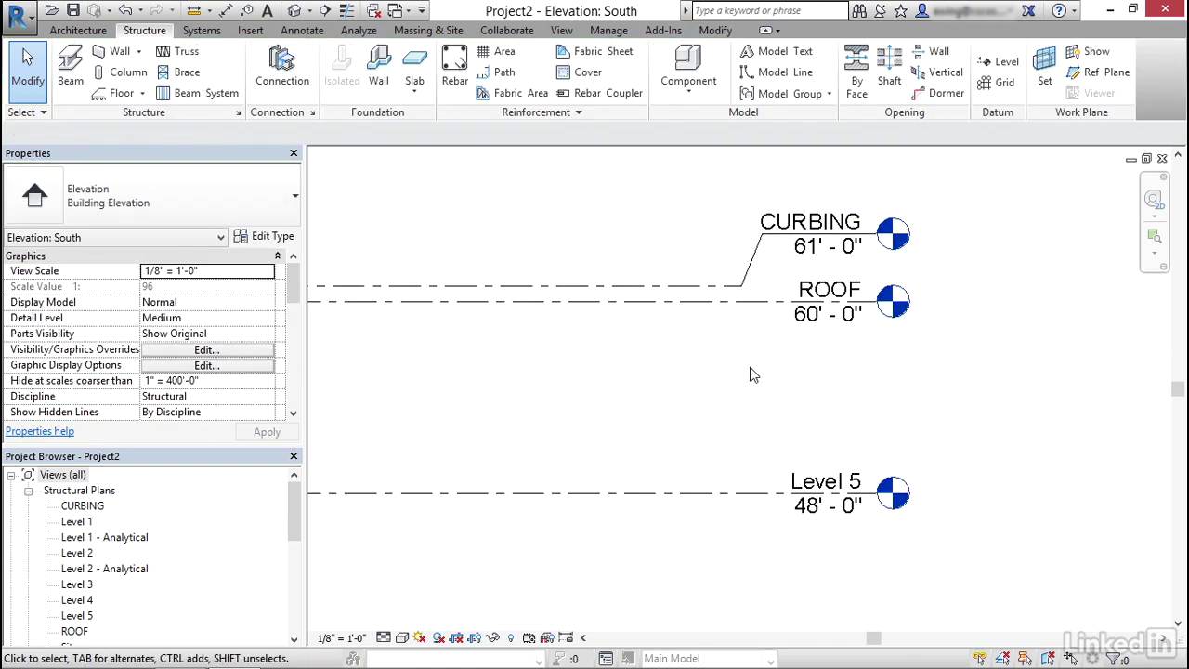
left_click(831, 240)
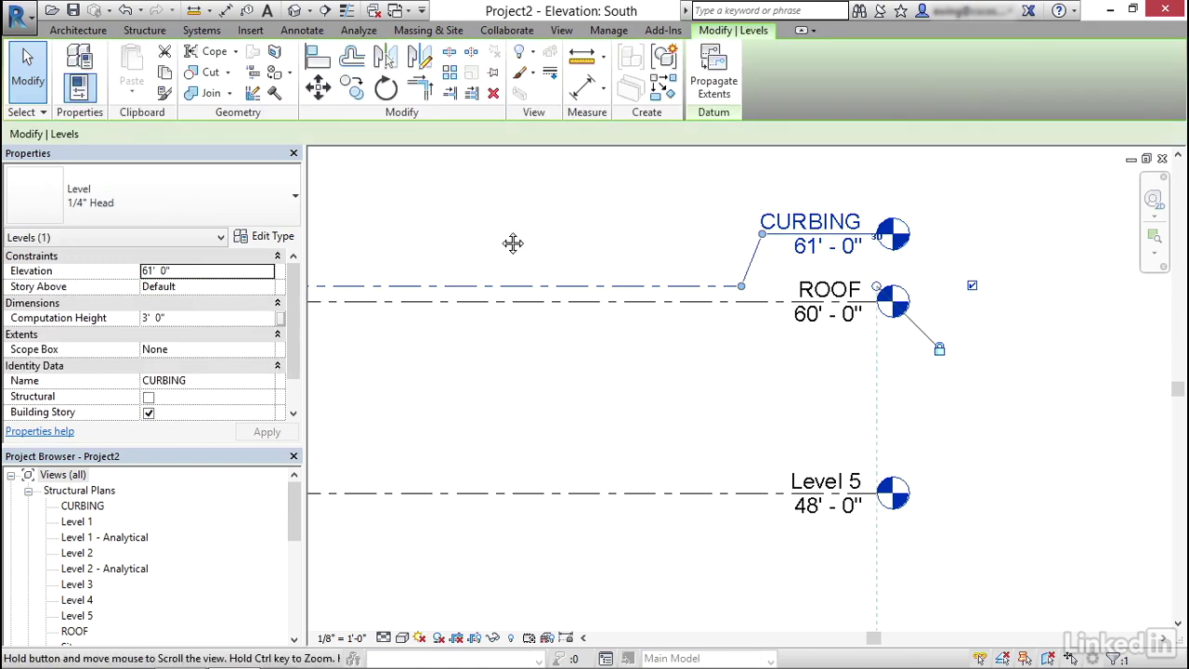
middle_click_drag(513, 241, 884, 232)
scroll(833, 244, "down", 4)
scroll(811, 264, "down", 3)
scroll(574, 307, "up", 5)
middle_click_drag(577, 237, 574, 324)
scroll(573, 324, "up", 1)
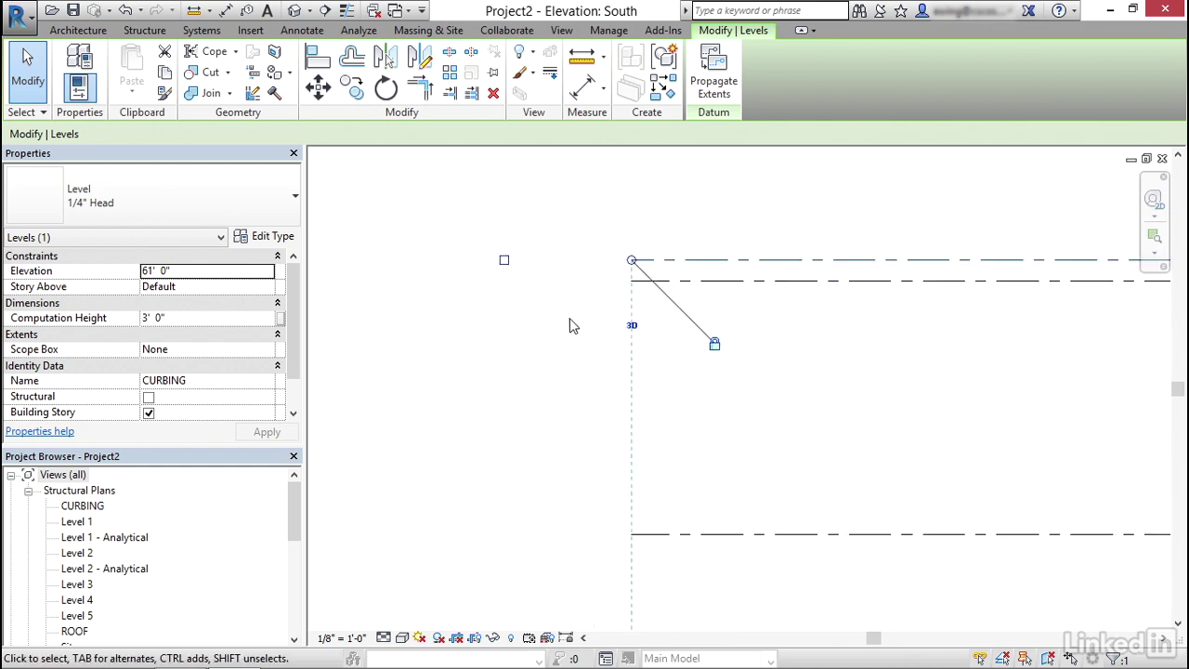
Turn on head bubbles at the left ends of CURBING and Level 5, then select the Level 5 line.
left_click(504, 260)
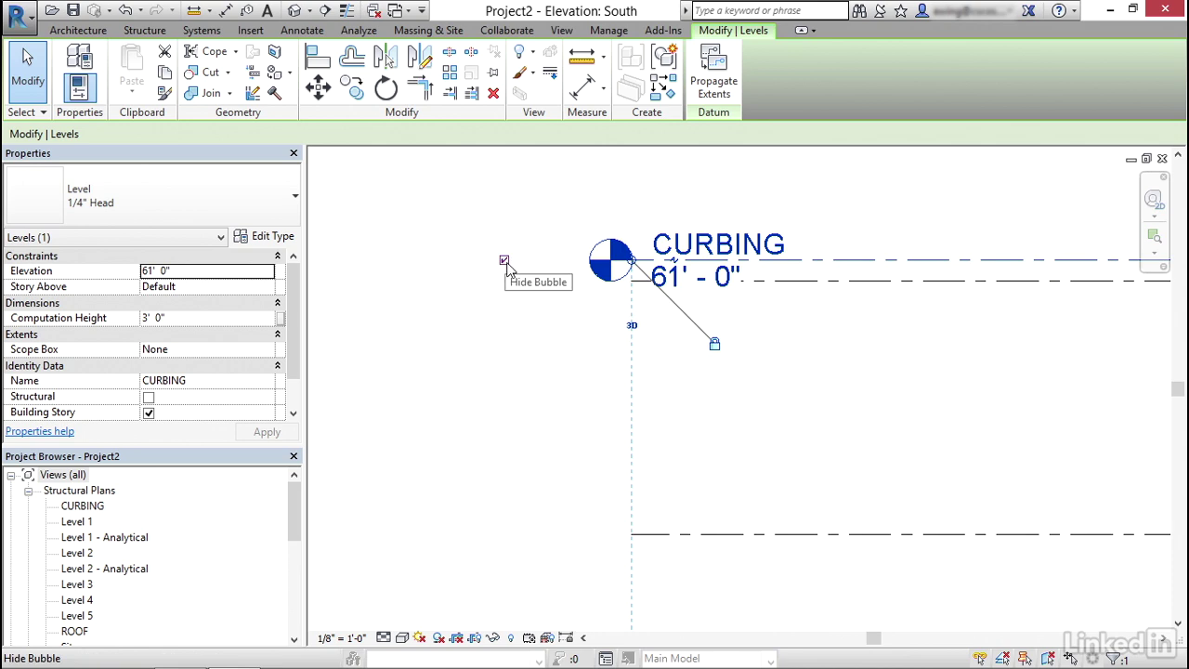
middle_click_drag(704, 426, 699, 308)
left_click(704, 415)
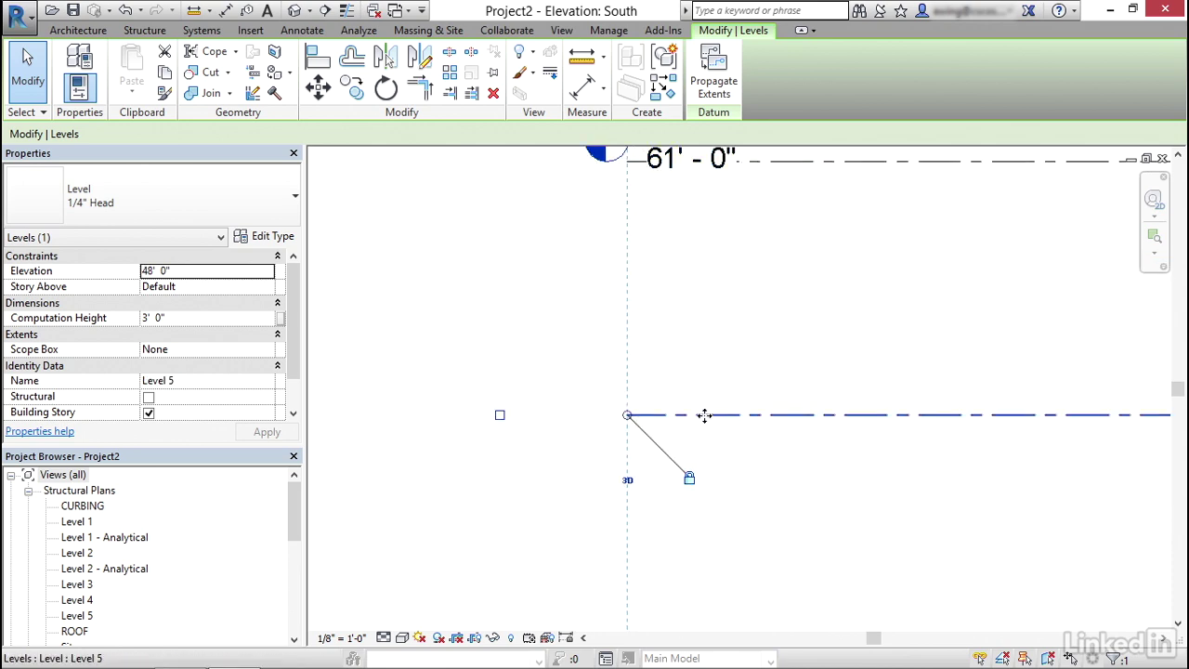
left_click(500, 416)
left_click(498, 424)
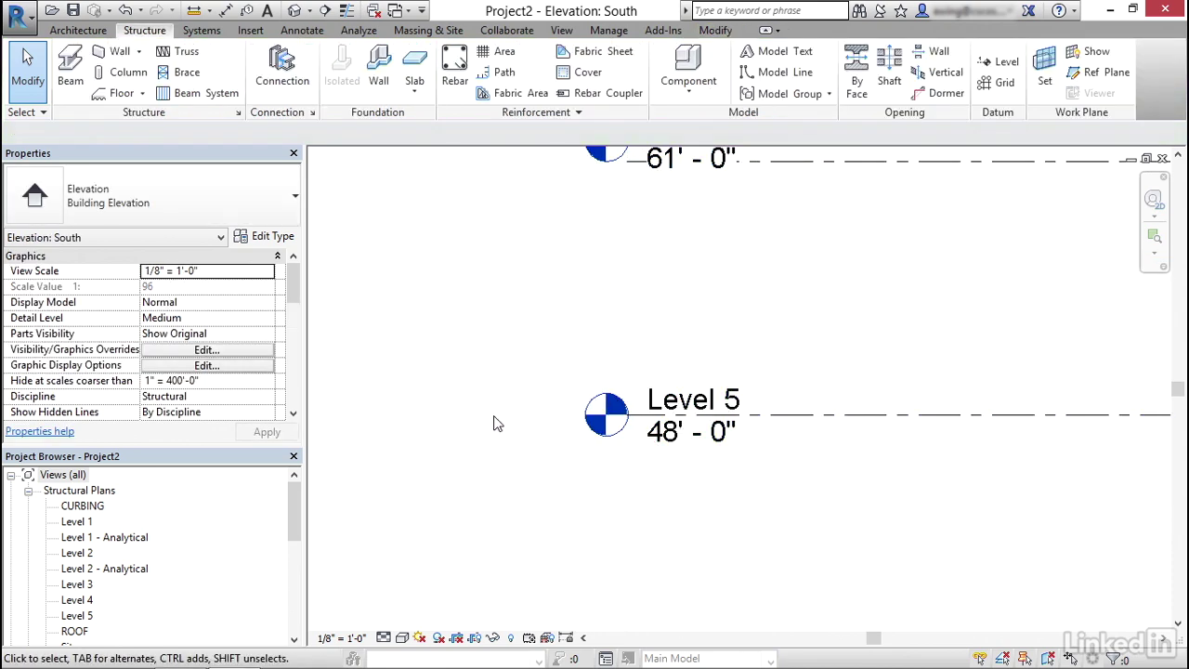
scroll(498, 424, "down", 10)
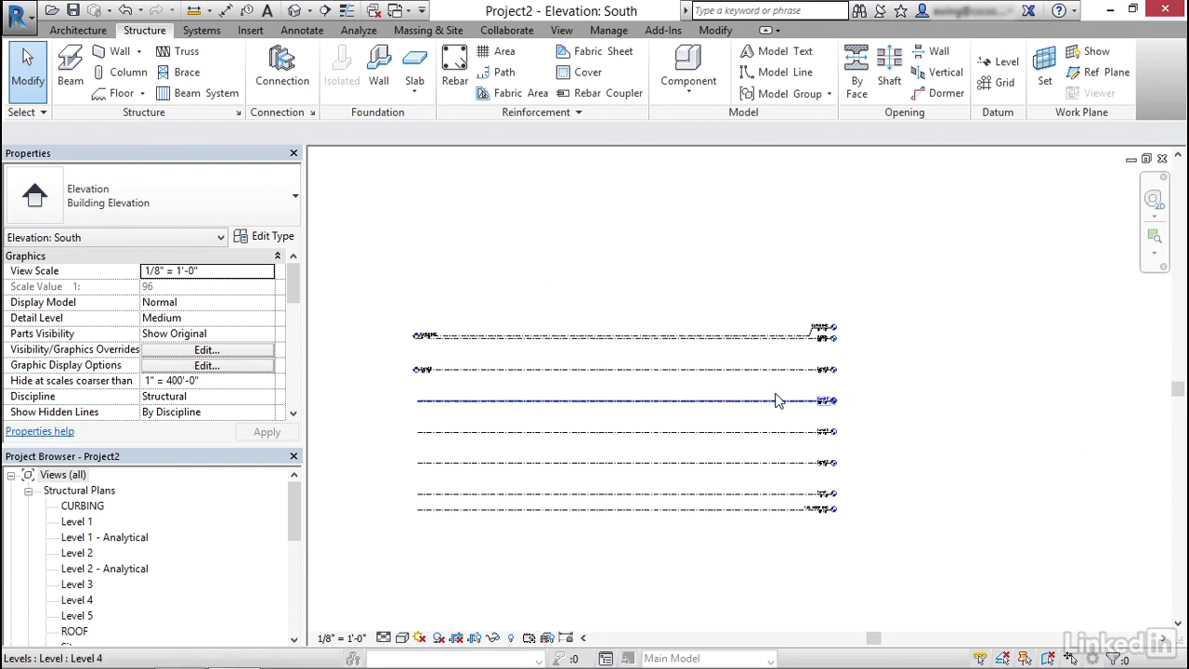
scroll(778, 400, "up", 8)
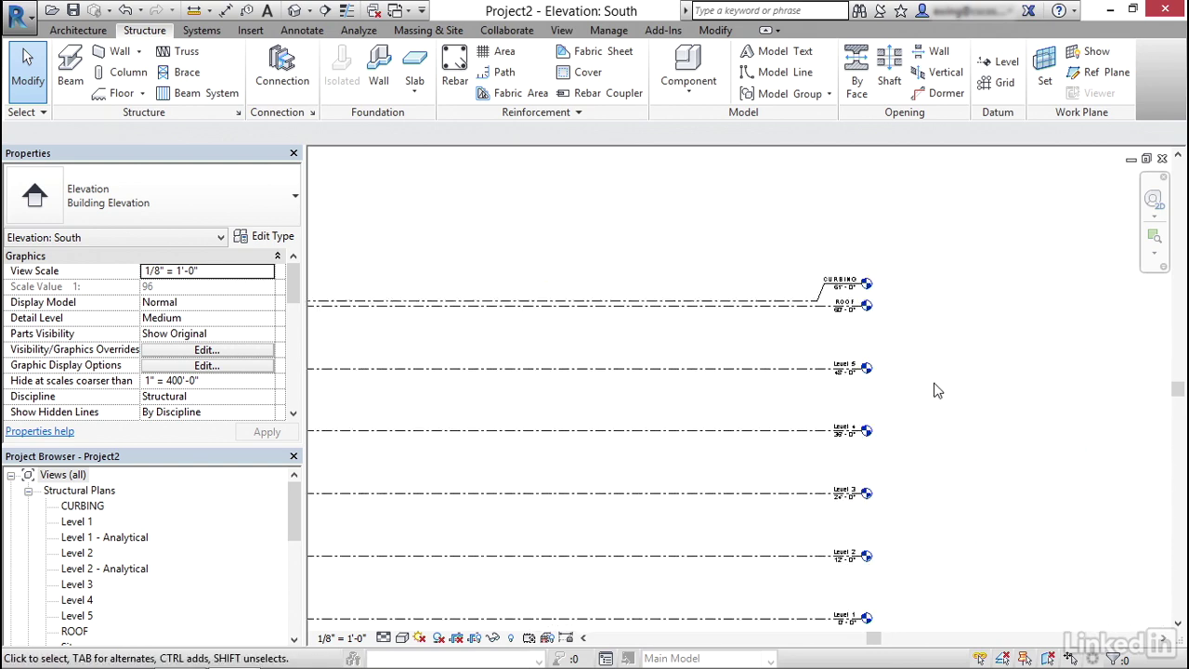
left_click(648, 361)
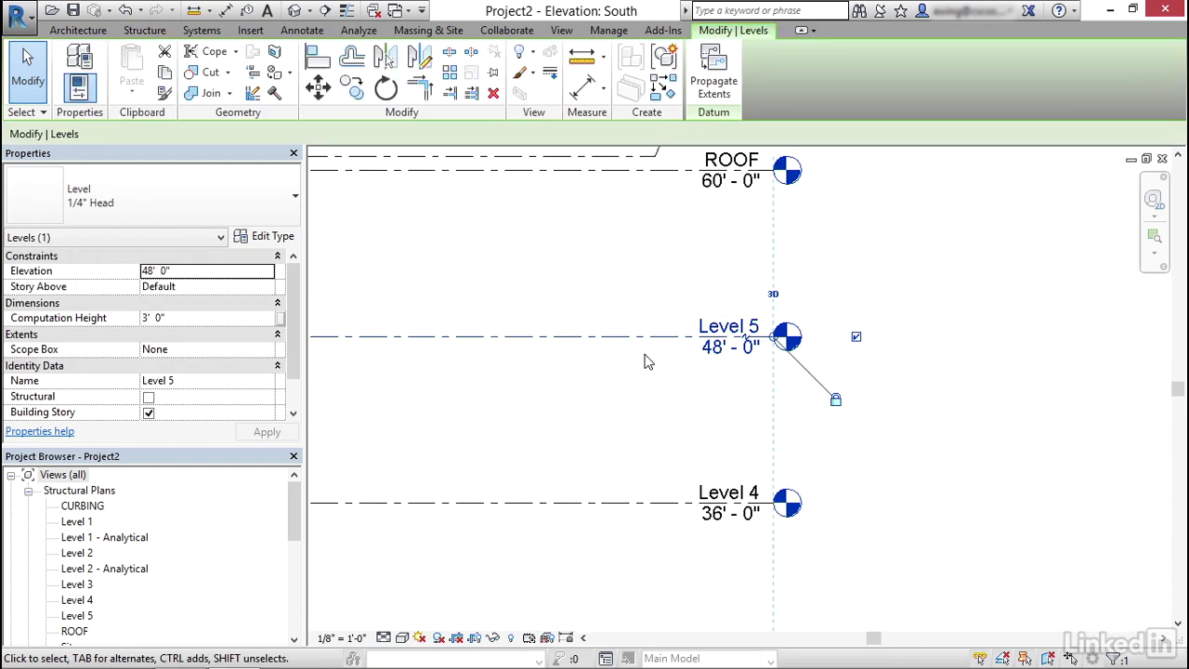
Set the 1/4" Head type's Symbol to Level Head - No Bubble, keeping Elevation Base at Project Base Point.
left_click(268, 238)
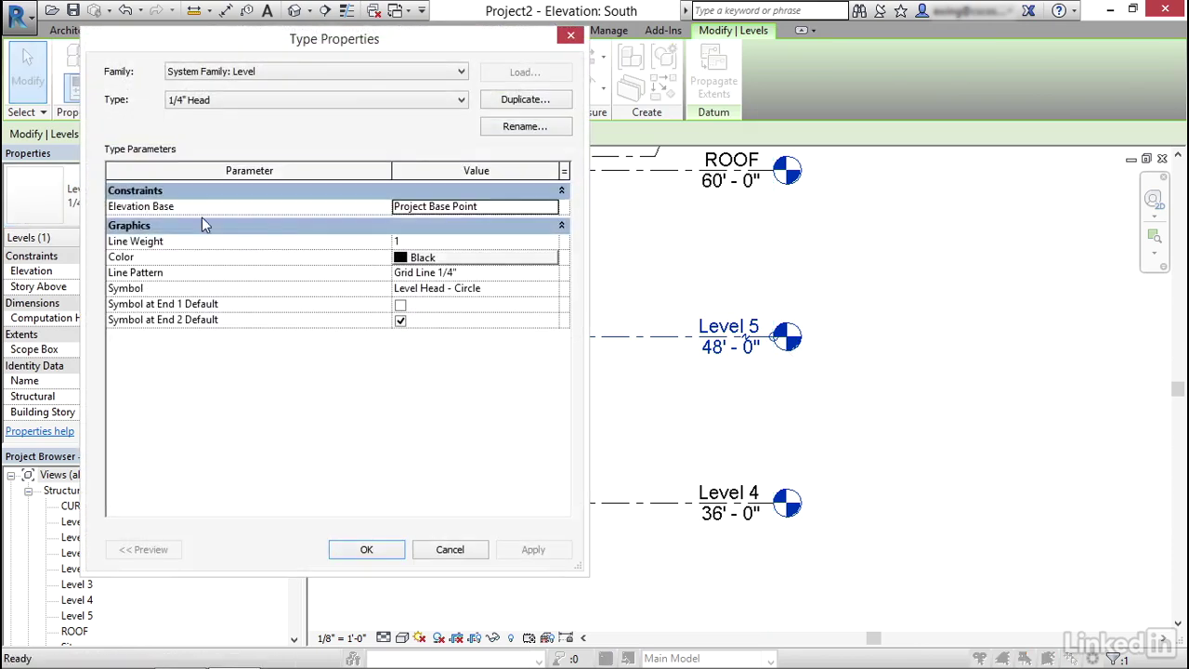
left_click(520, 207)
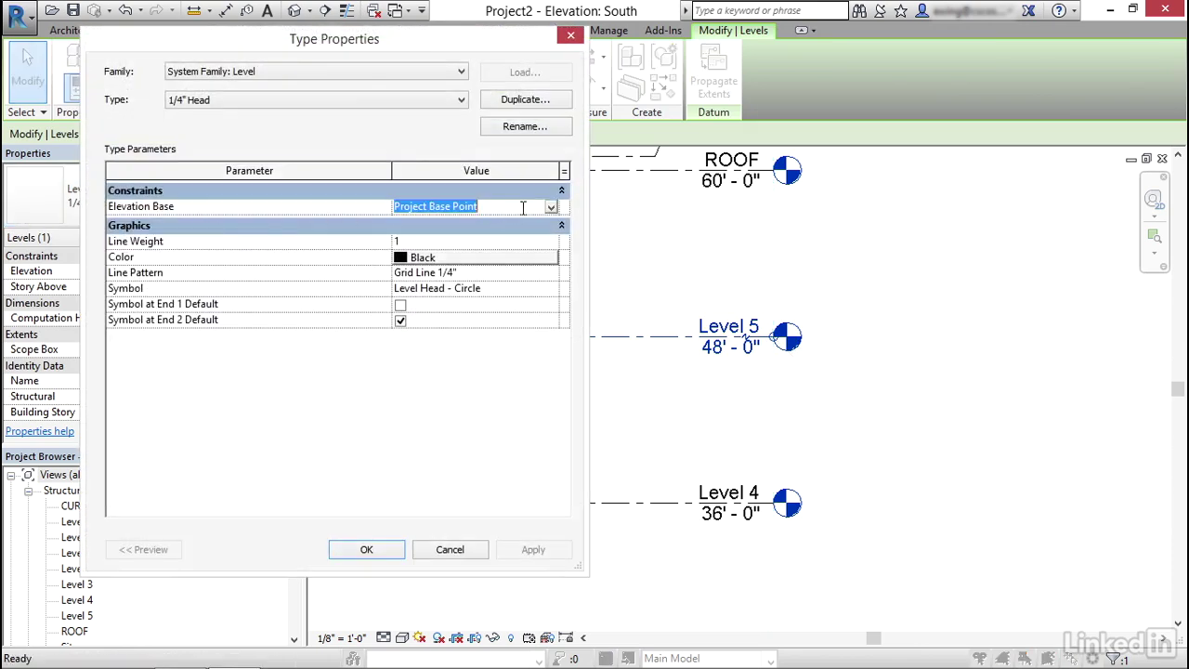
left_click(551, 208)
left_click(551, 208)
left_click(525, 204)
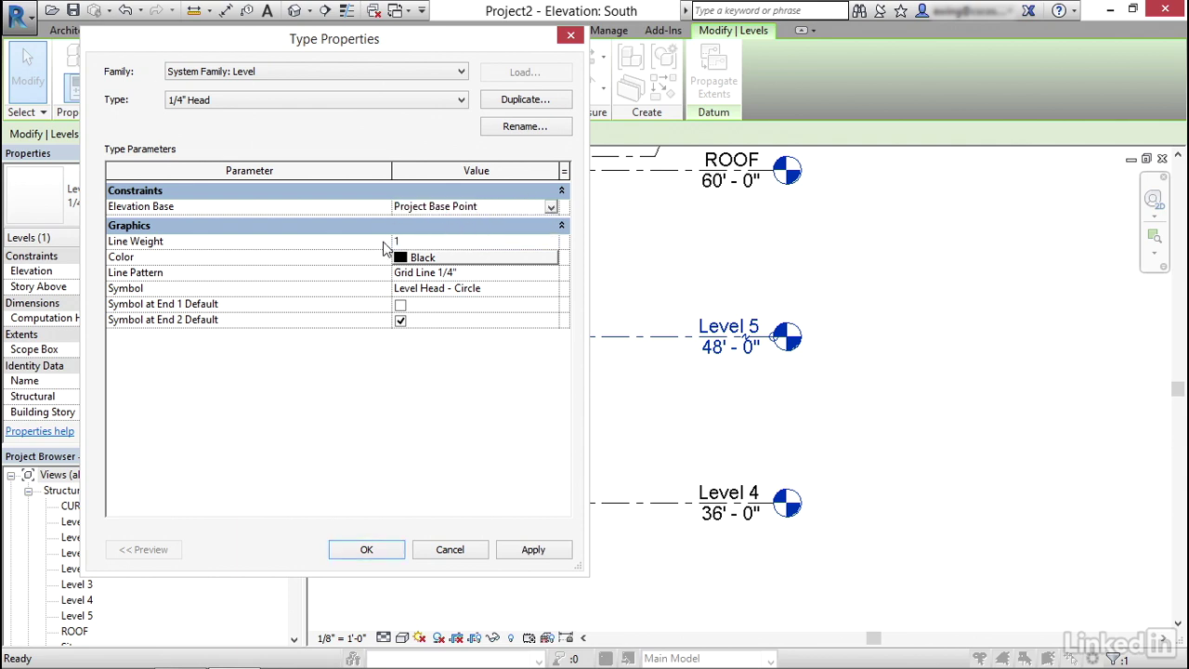
left_click(498, 288)
left_click(499, 289)
left_click(550, 290)
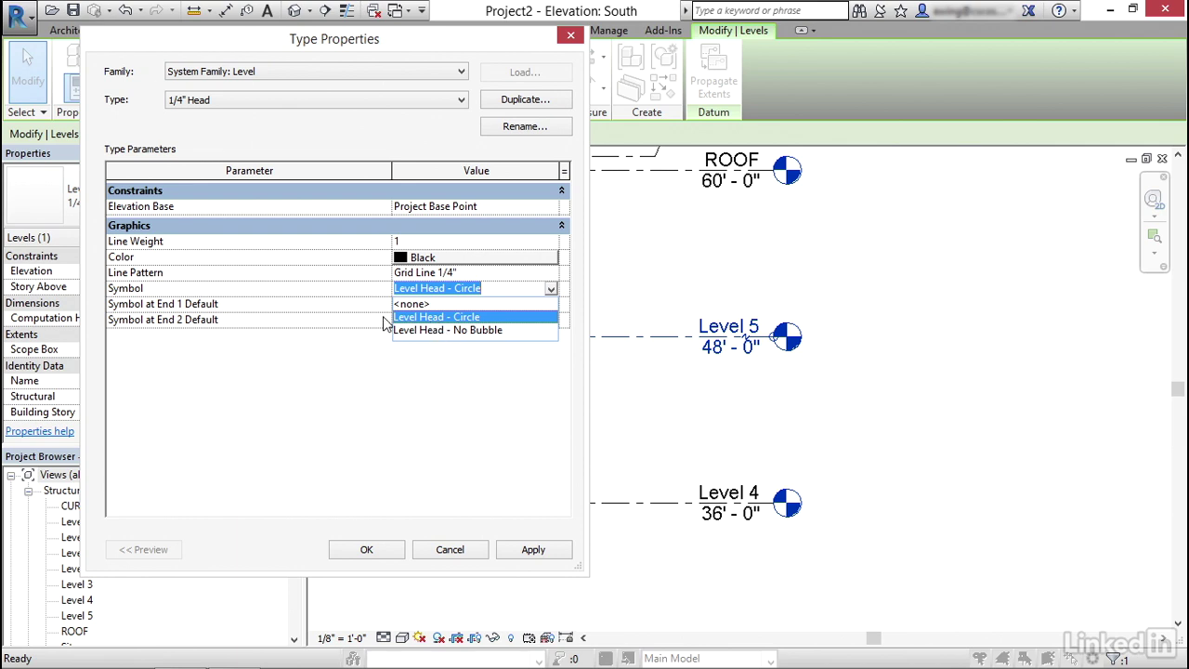
left_click(474, 330)
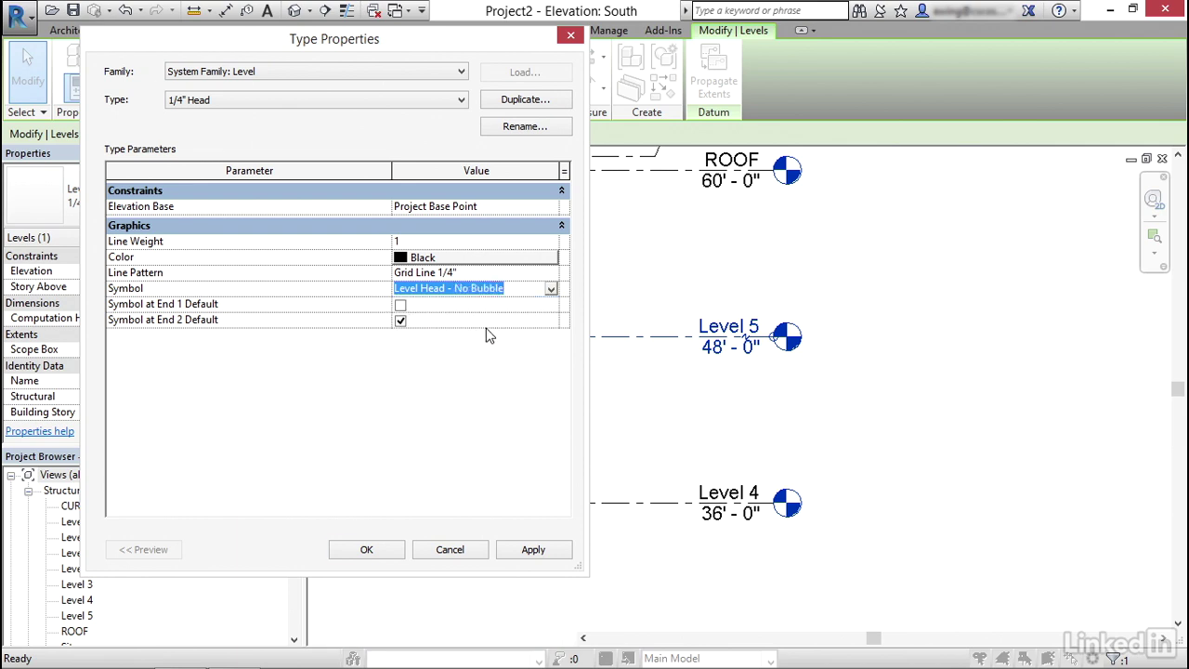
left_click(534, 551)
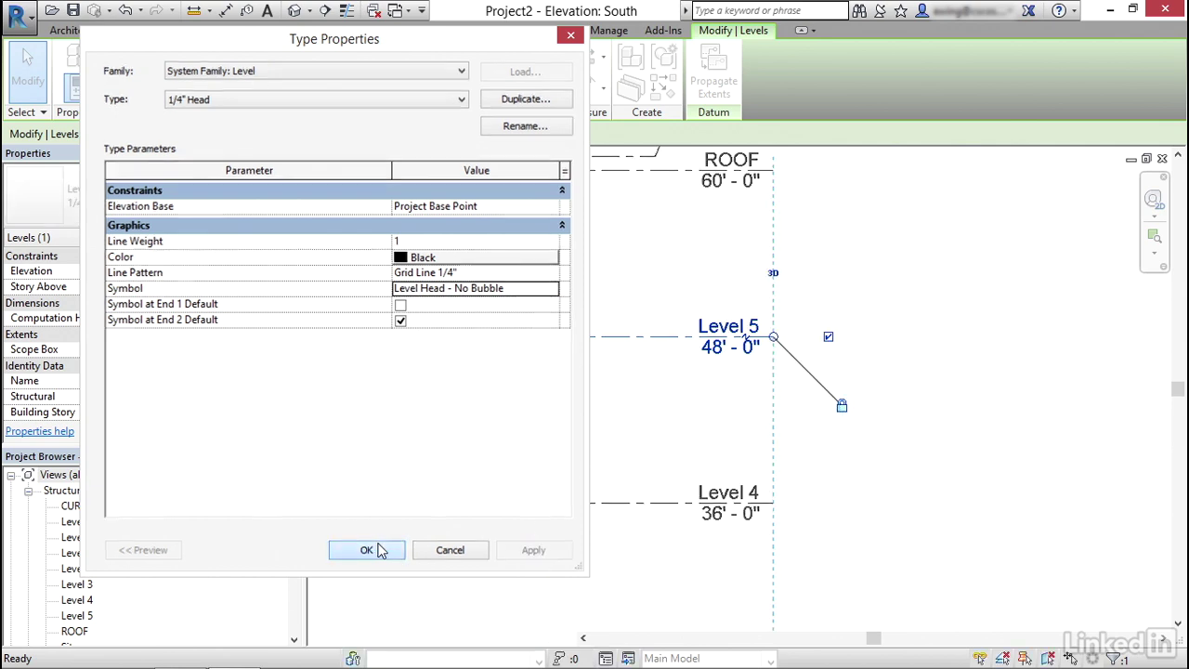
left_click(372, 551)
Bring the CURBING and ROOF levels into view and select the ROOF level.
left_click(938, 262)
middle_click_drag(830, 232, 823, 353)
left_click(730, 299)
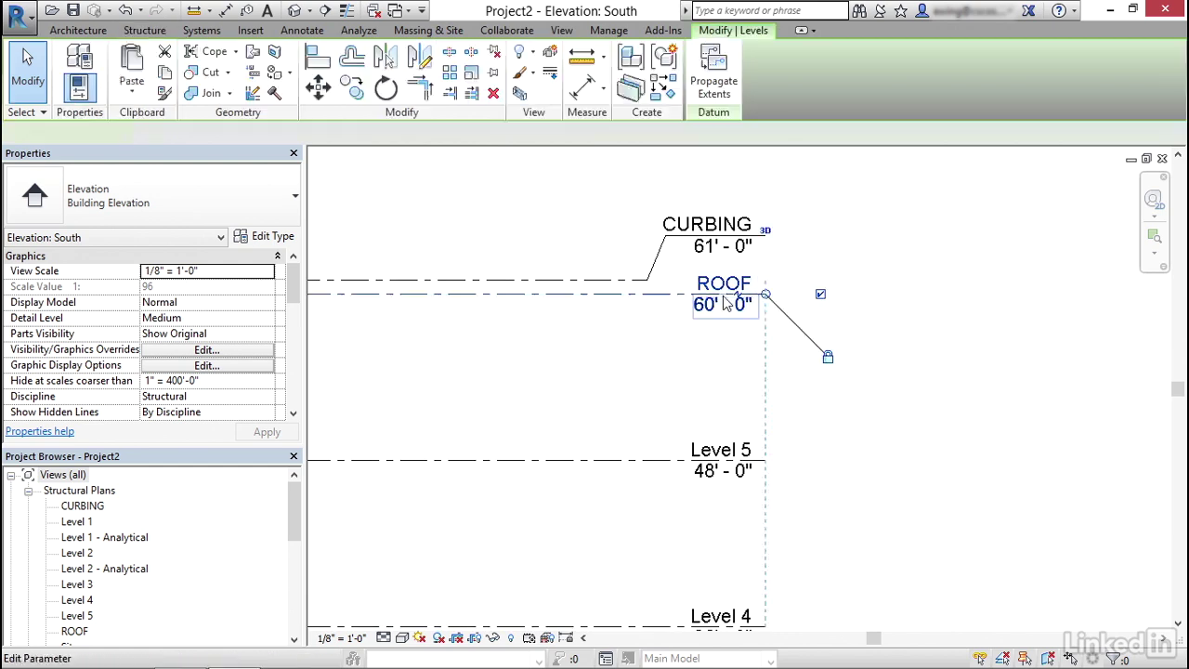
Switch the level head Symbol back to Level Head - Circle and enable Symbol at End 1 Default.
left_click(268, 237)
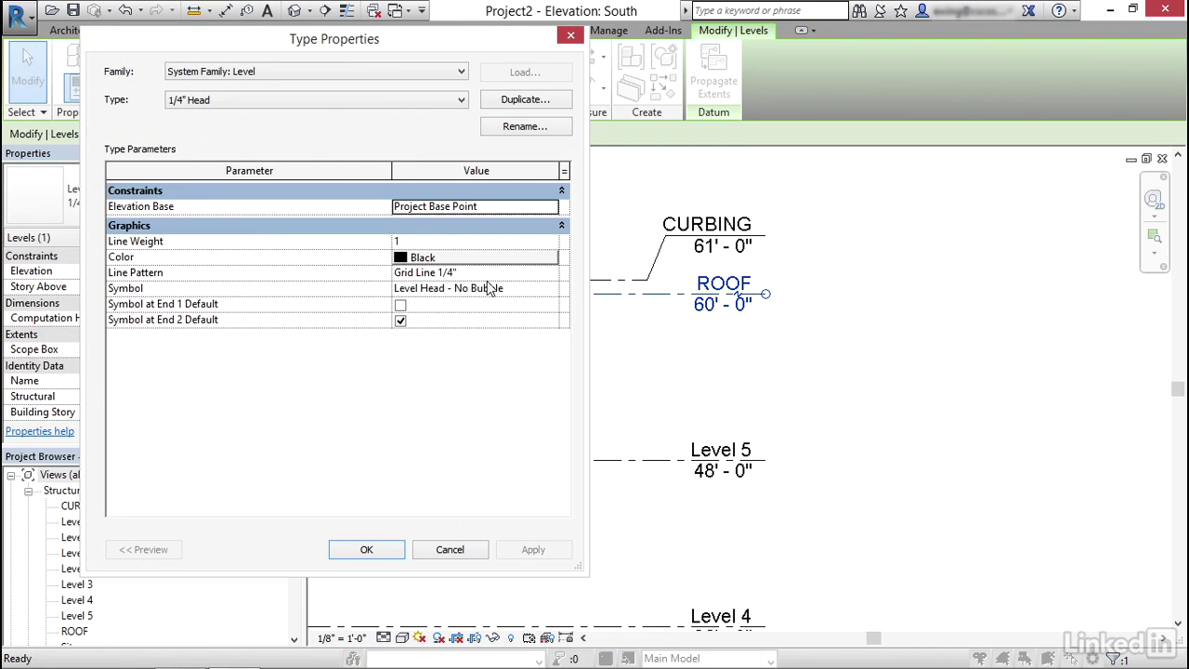
left_click(521, 292)
left_click(552, 289)
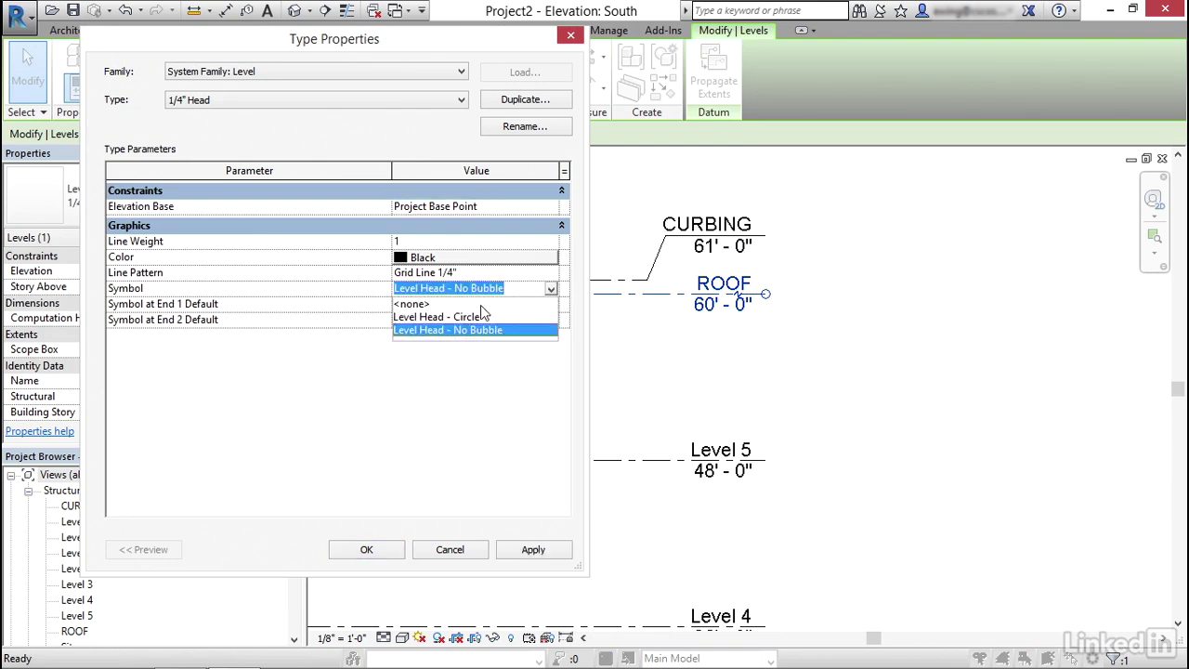
left_click(479, 320)
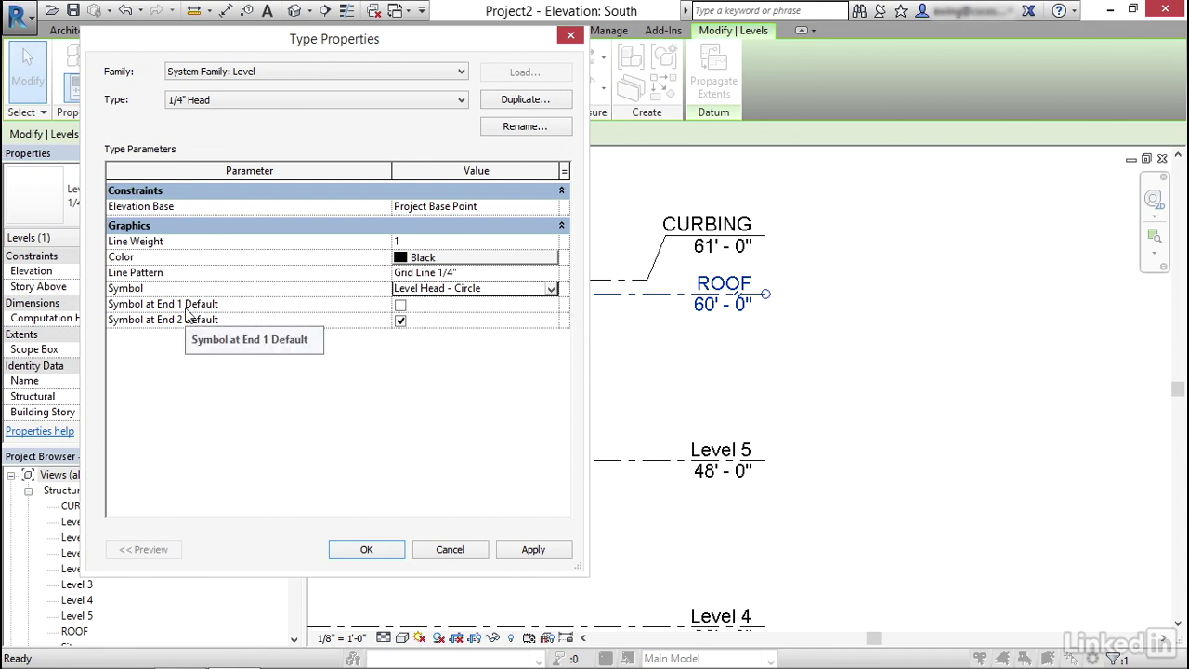
left_click(400, 306)
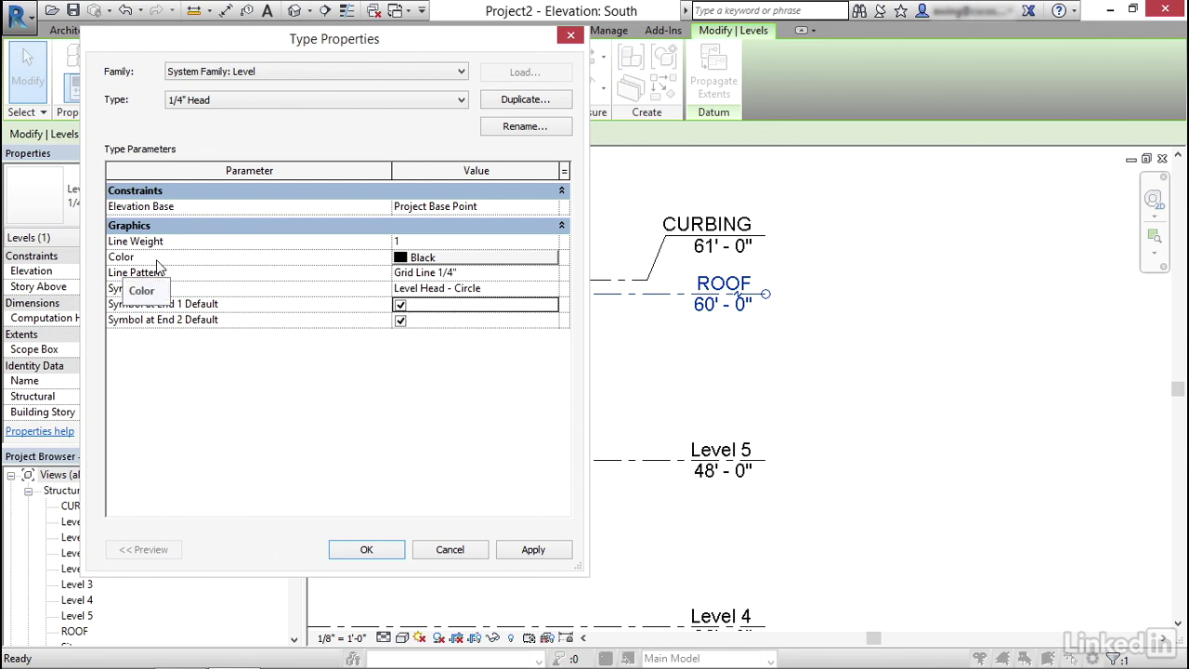
Make the level lines Green with the Hidden 1/16" line pattern and apply the type changes.
left_click(433, 258)
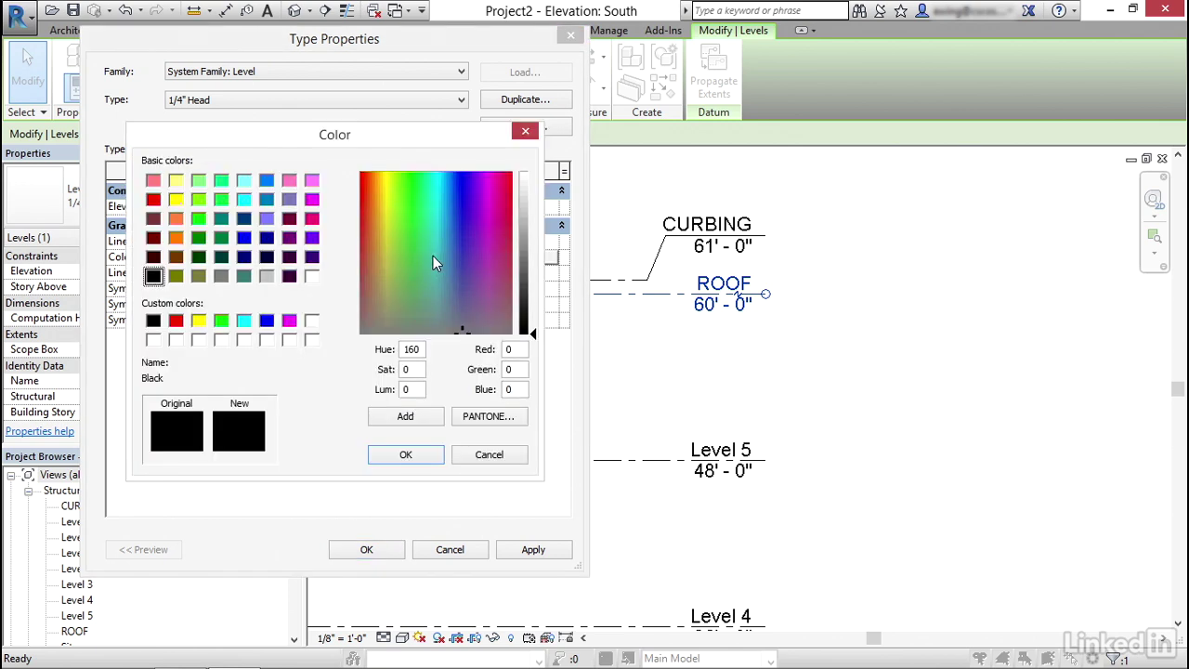
left_click(199, 218)
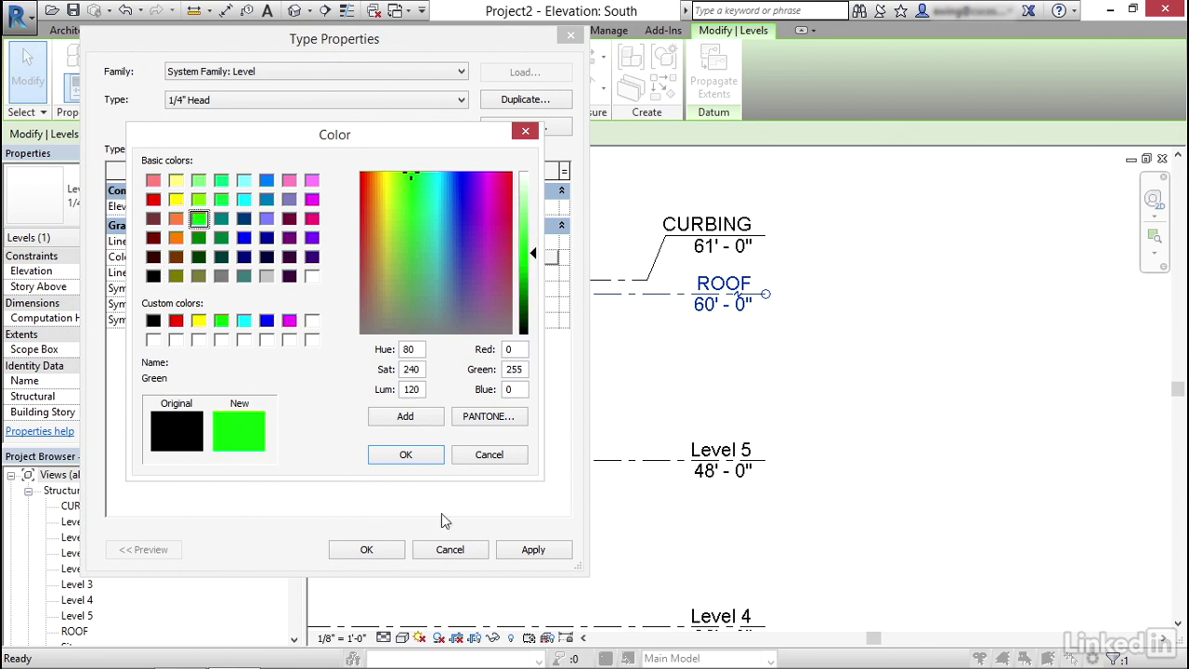
left_click(406, 455)
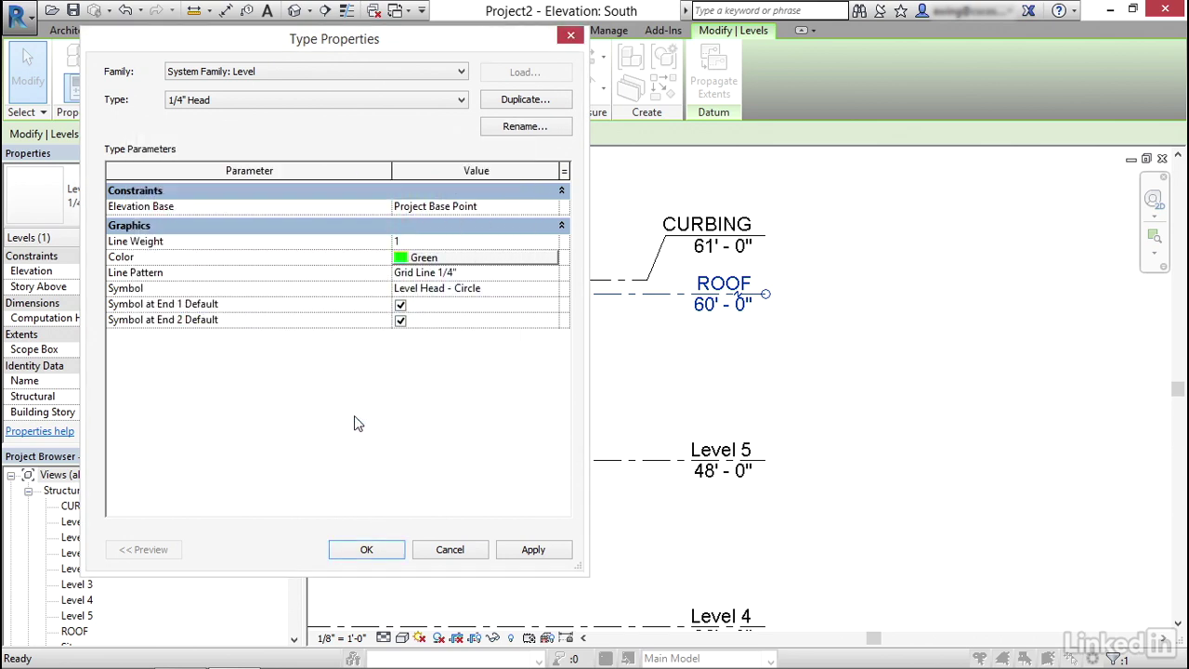
left_click(469, 273)
left_click(550, 277)
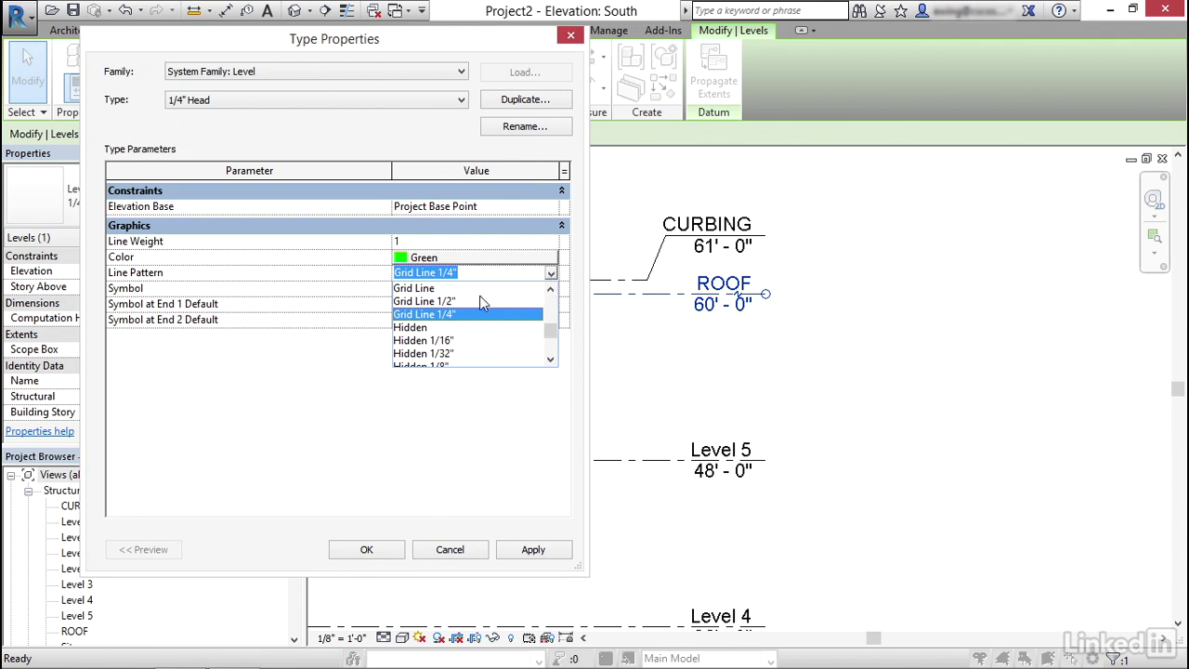
left_click(422, 340)
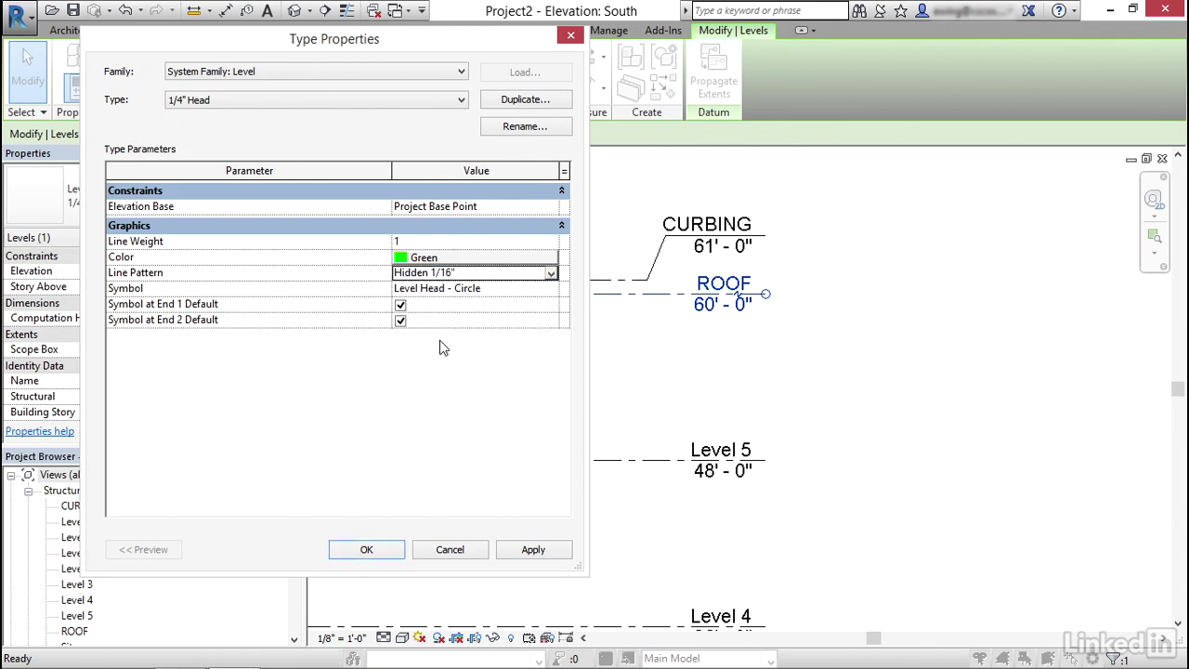
left_click(533, 549)
left_click(372, 550)
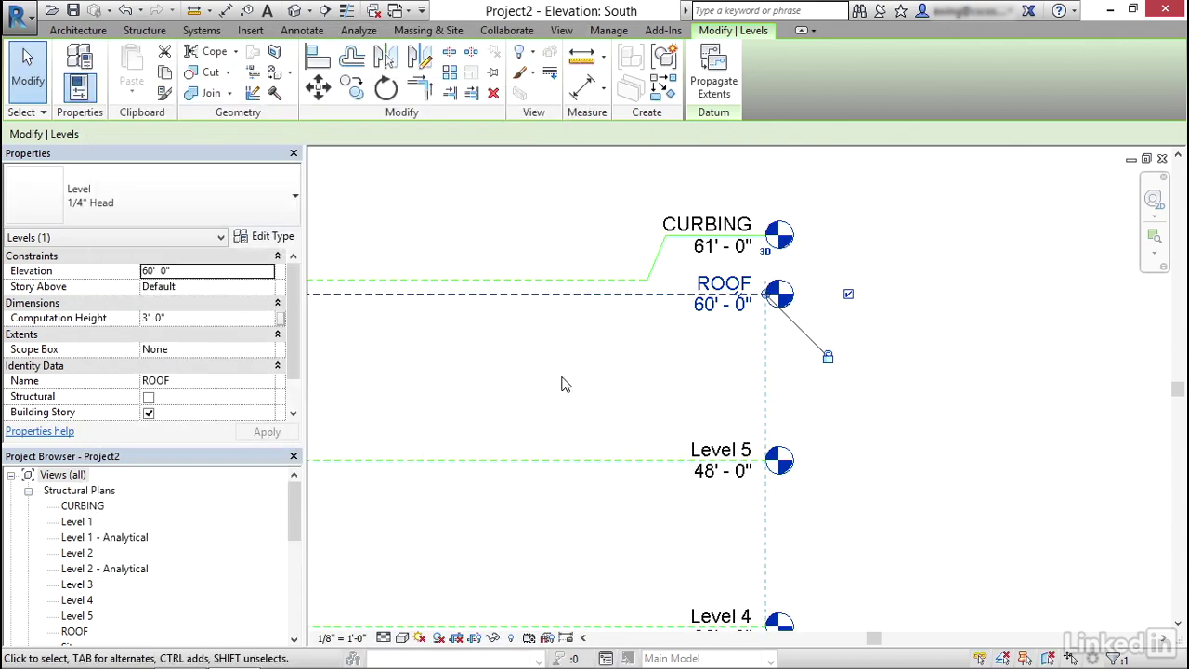
middle_click_drag(563, 385, 592, 385)
left_click(596, 383)
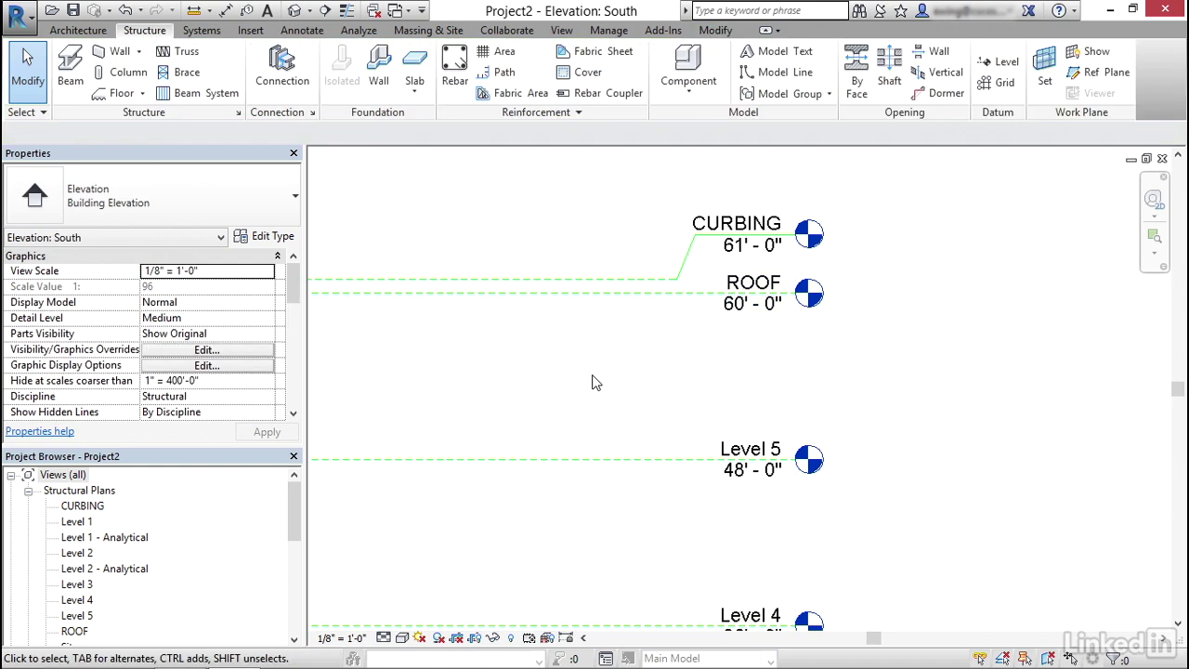
scroll(595, 378, "down", 5)
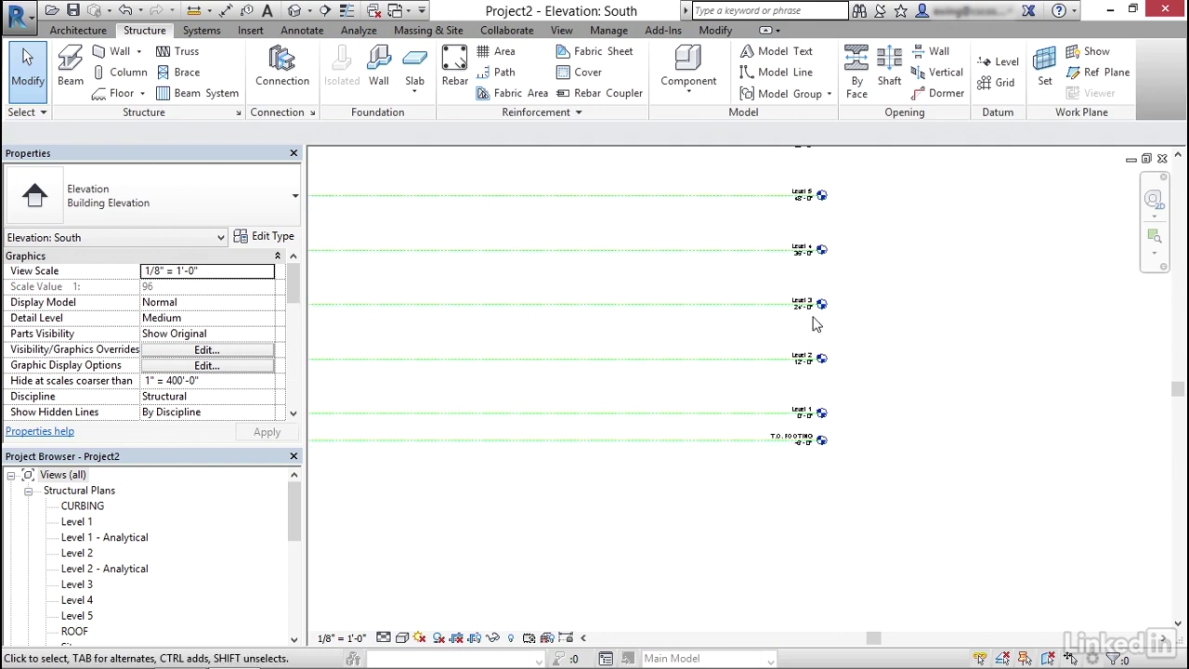
scroll(835, 283, "up", 3)
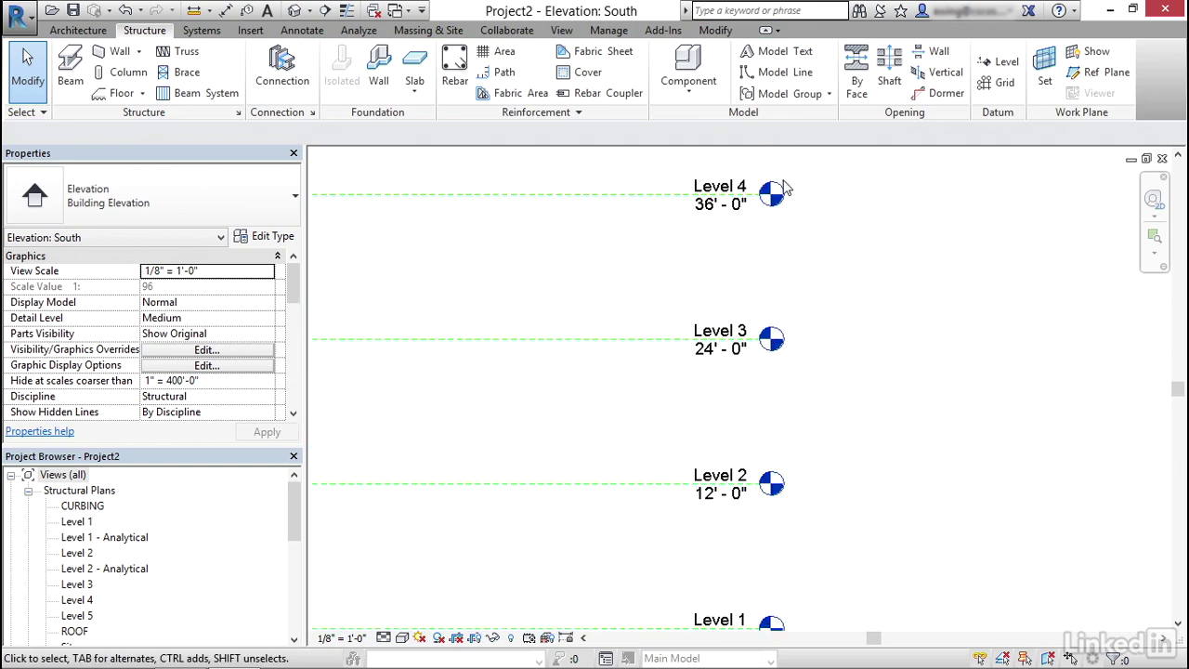
middle_click_drag(647, 355, 736, 308)
scroll(736, 308, "down", 4)
scroll(783, 333, "up", 5)
double_click(779, 333)
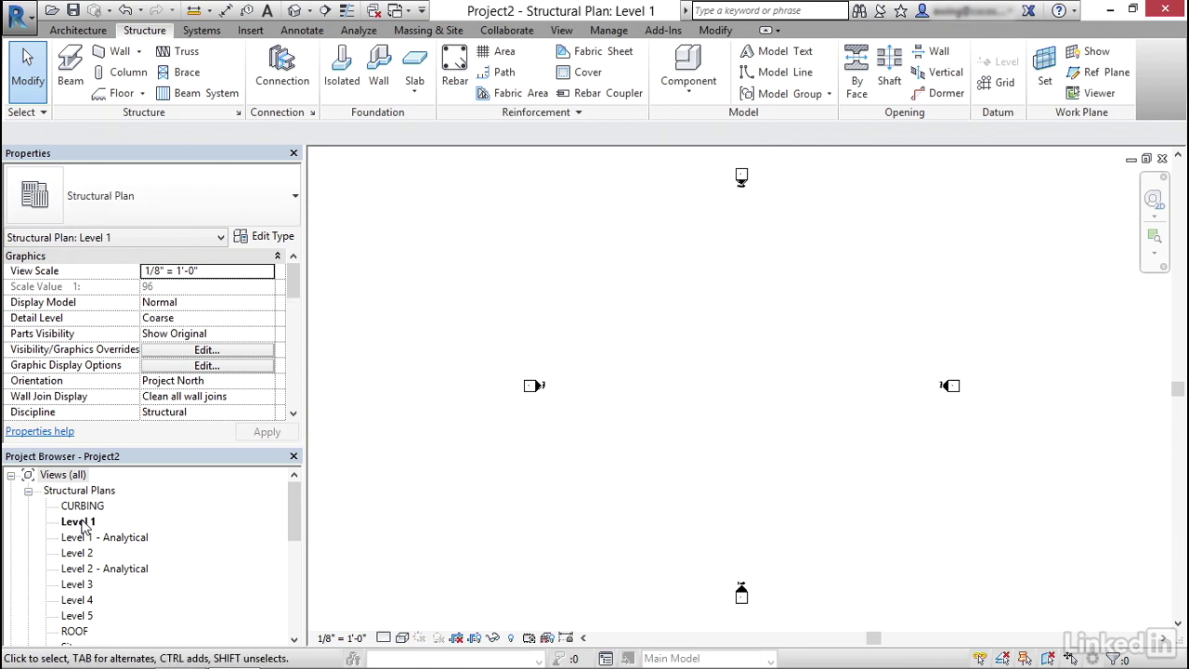
Return to the South elevation and open the Level 4 floor plan from its level head.
scroll(664, 416, "down", 3)
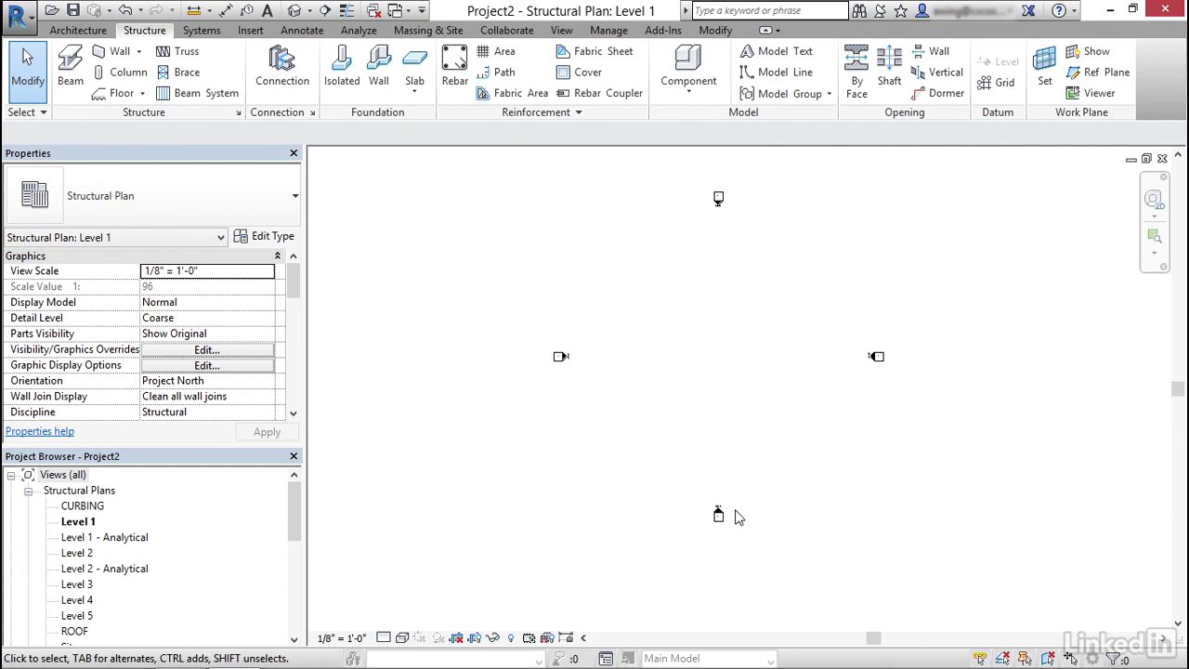
double_click(722, 512)
scroll(780, 409, "down", 3)
scroll(788, 403, "up", 2)
double_click(772, 338)
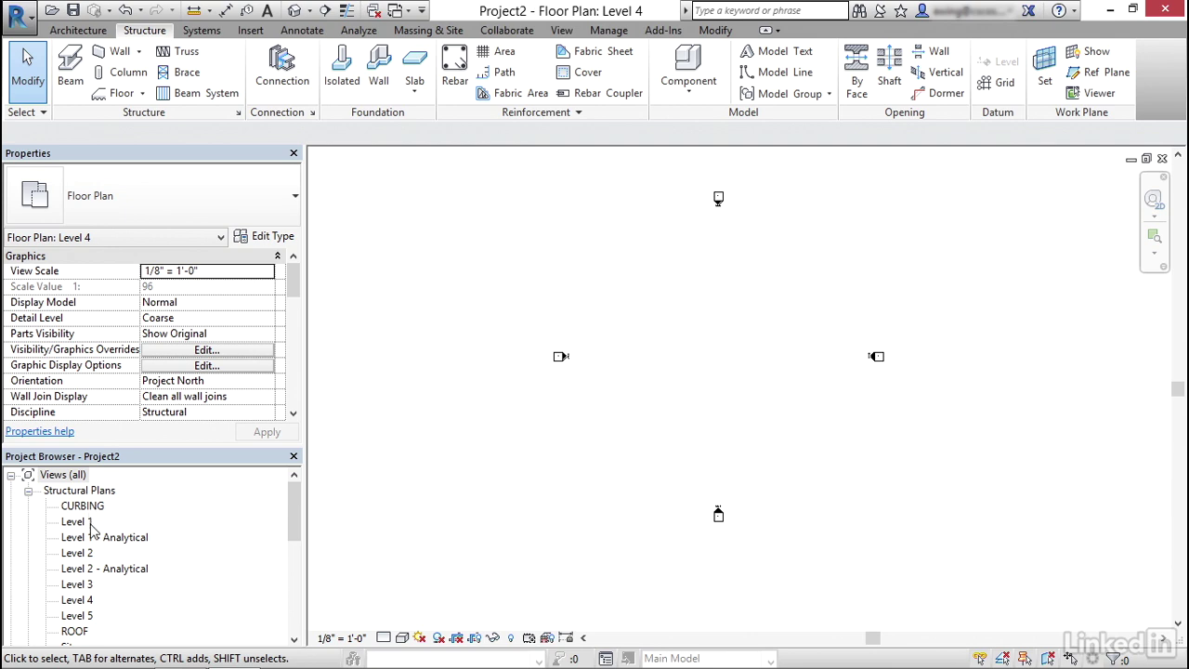
mouse_move(299, 500)
left_mouse_down()
mouse_move(296, 559)
mouse_move(292, 494)
left_mouse_up()
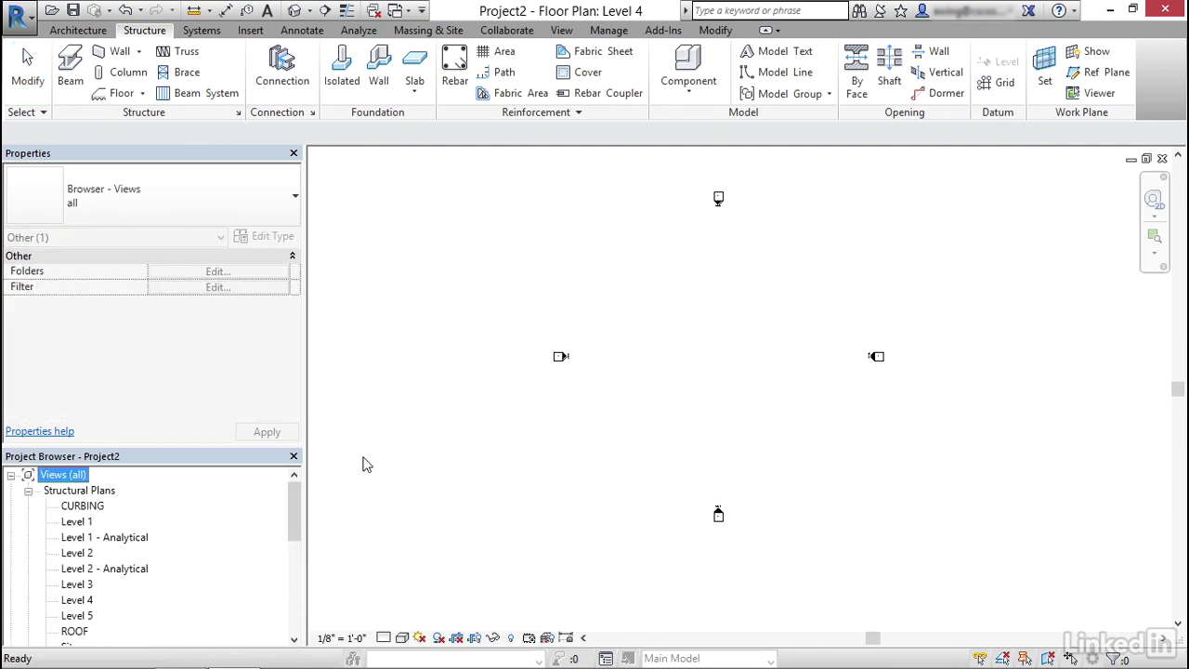